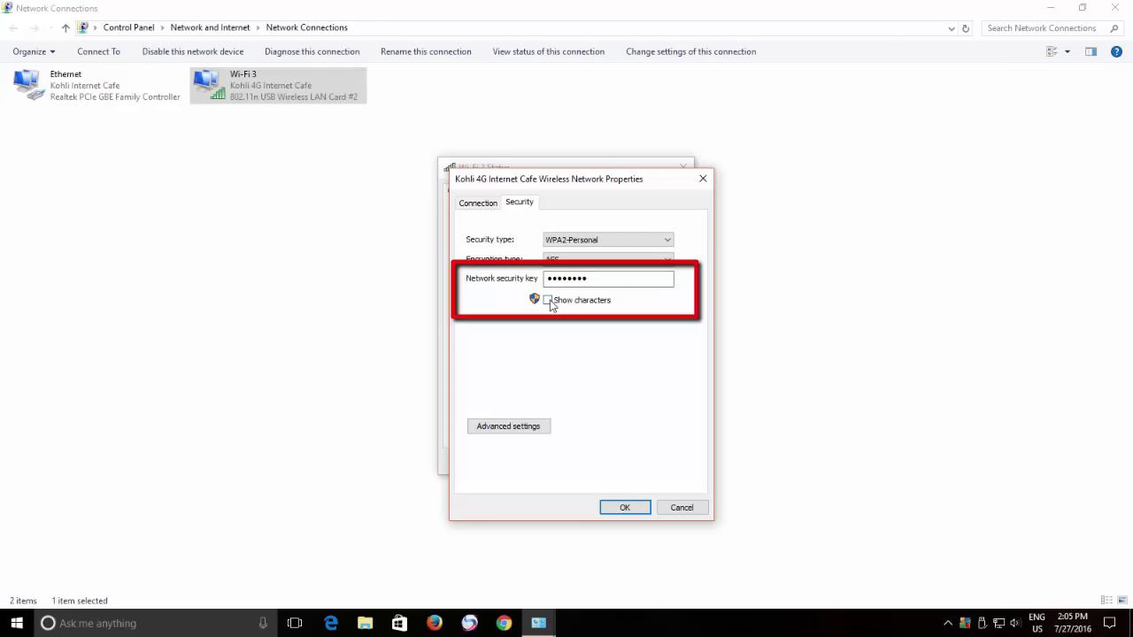
Step: Reveal the Wi-Fi security key in plain text, then close the properties, status and Network Connections windows
left_click(548, 300)
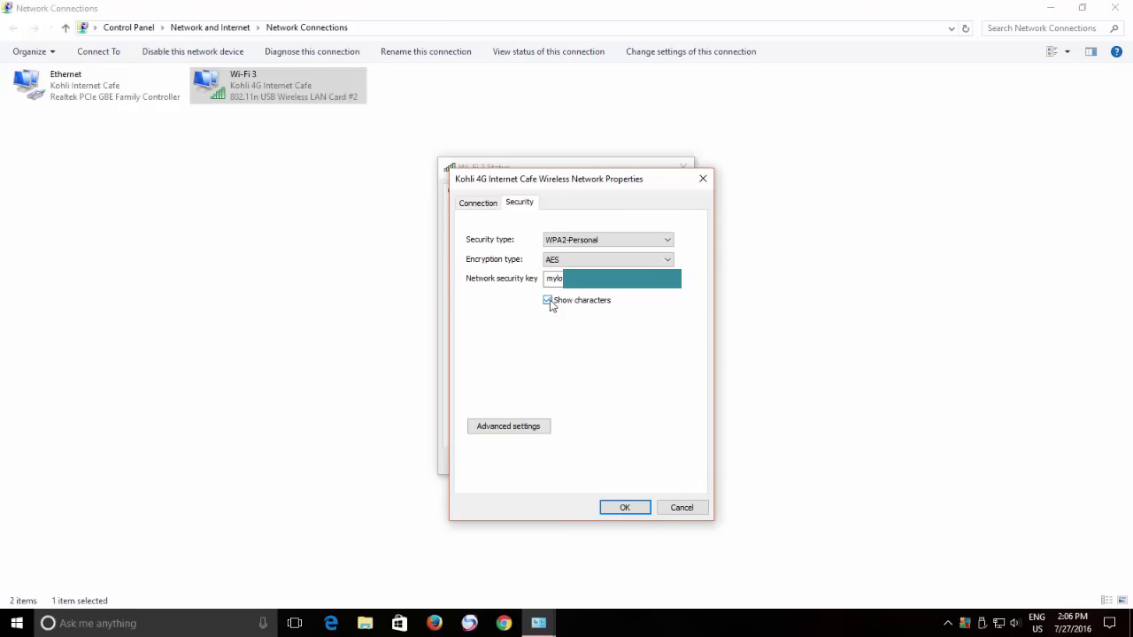
left_click(640, 506)
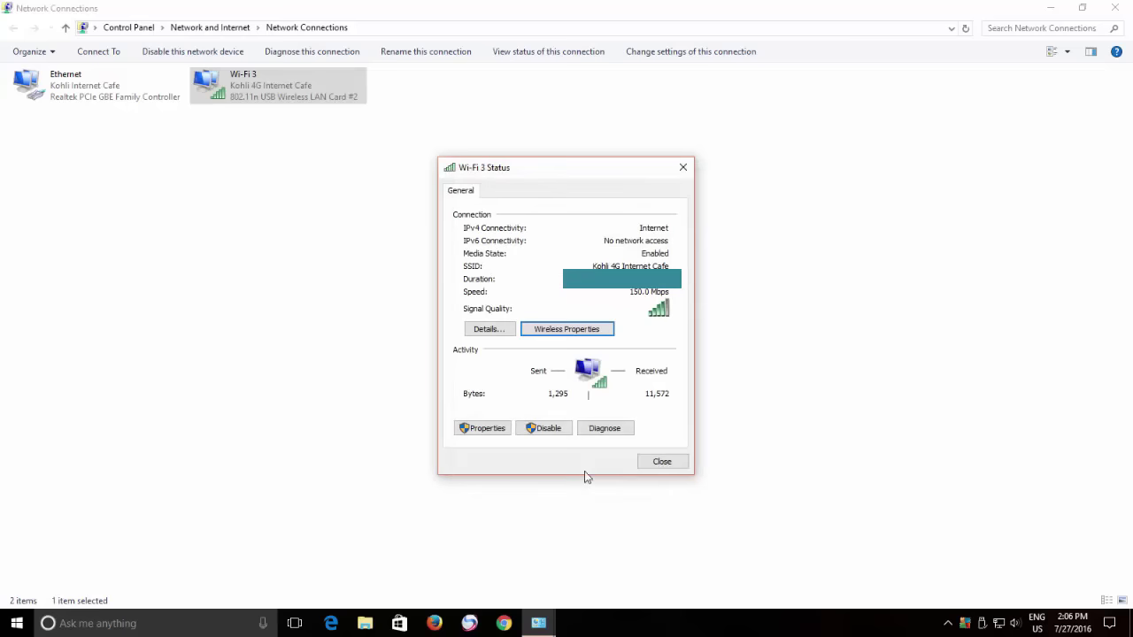
left_click(660, 462)
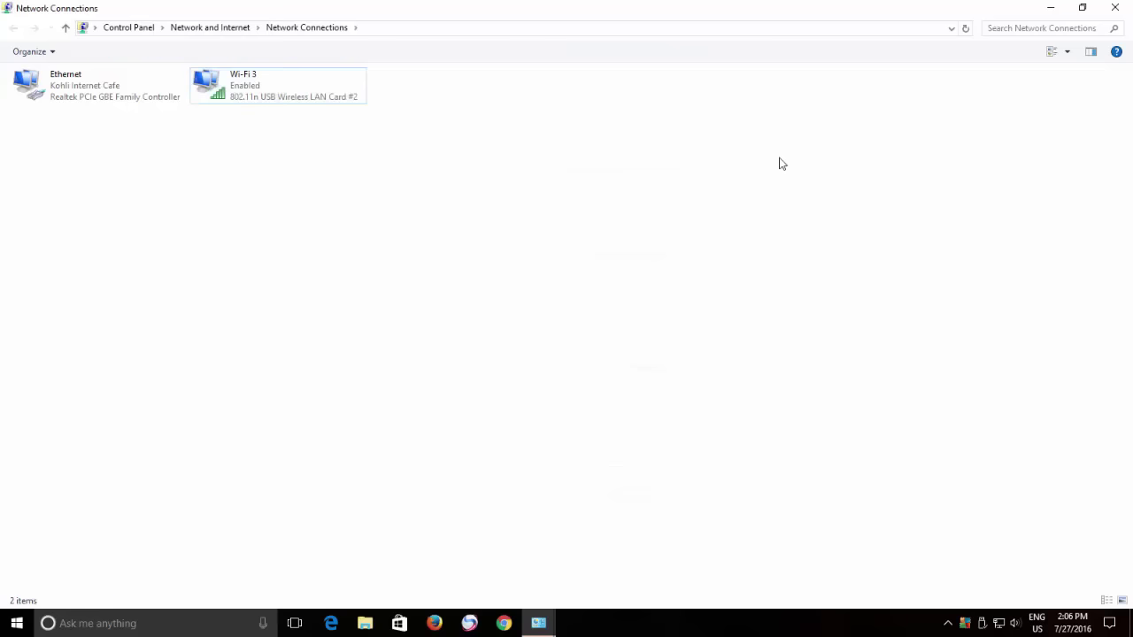
left_click(1113, 8)
Step: Close the Network and Sharing Center and launch regedit from the Run box
left_click(1113, 8)
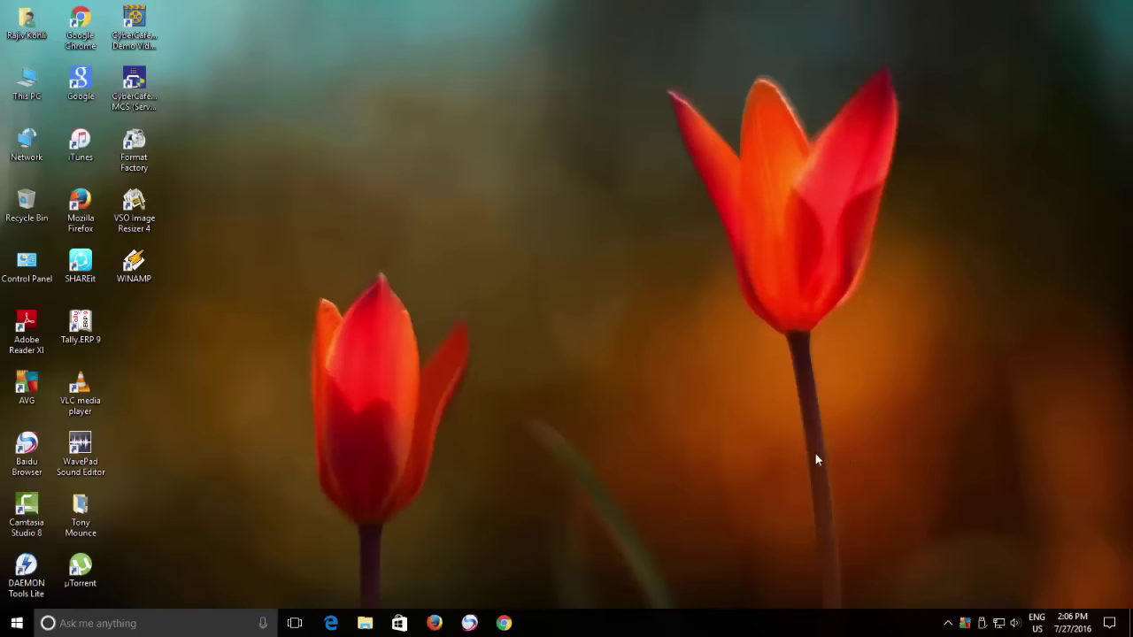
key("super+r")
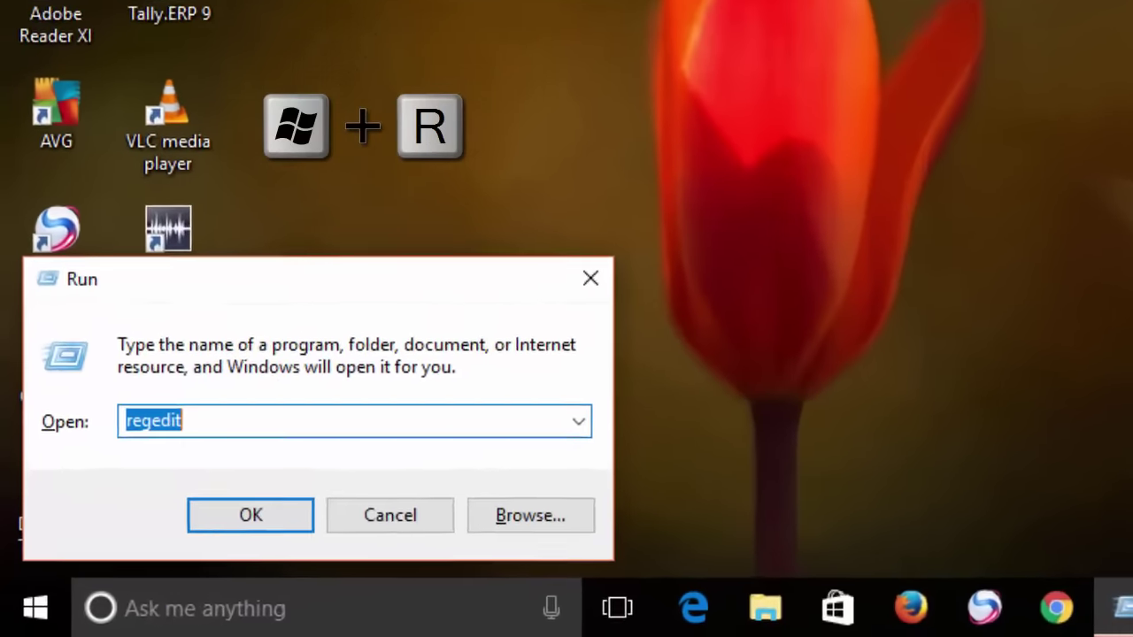
type("regedi")
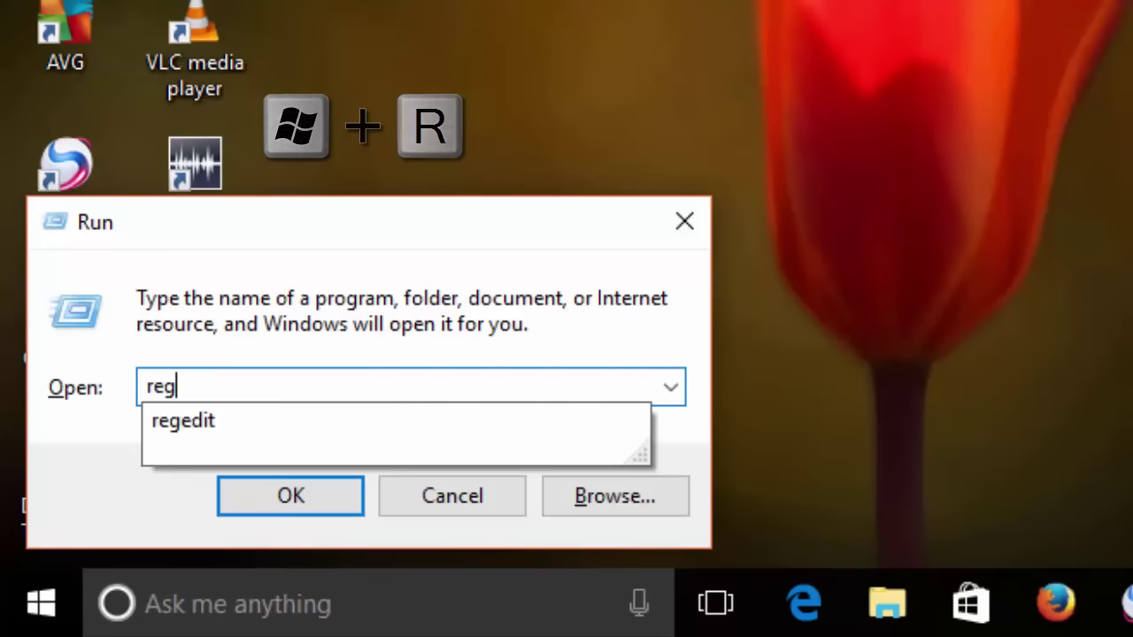
type("t")
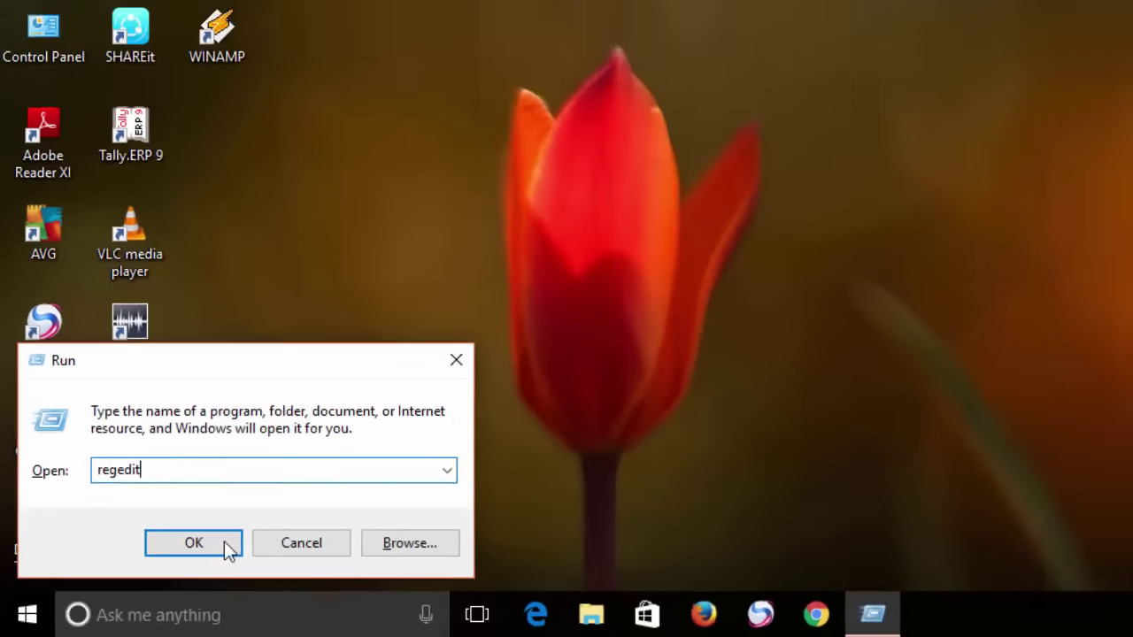
left_click(336, 498)
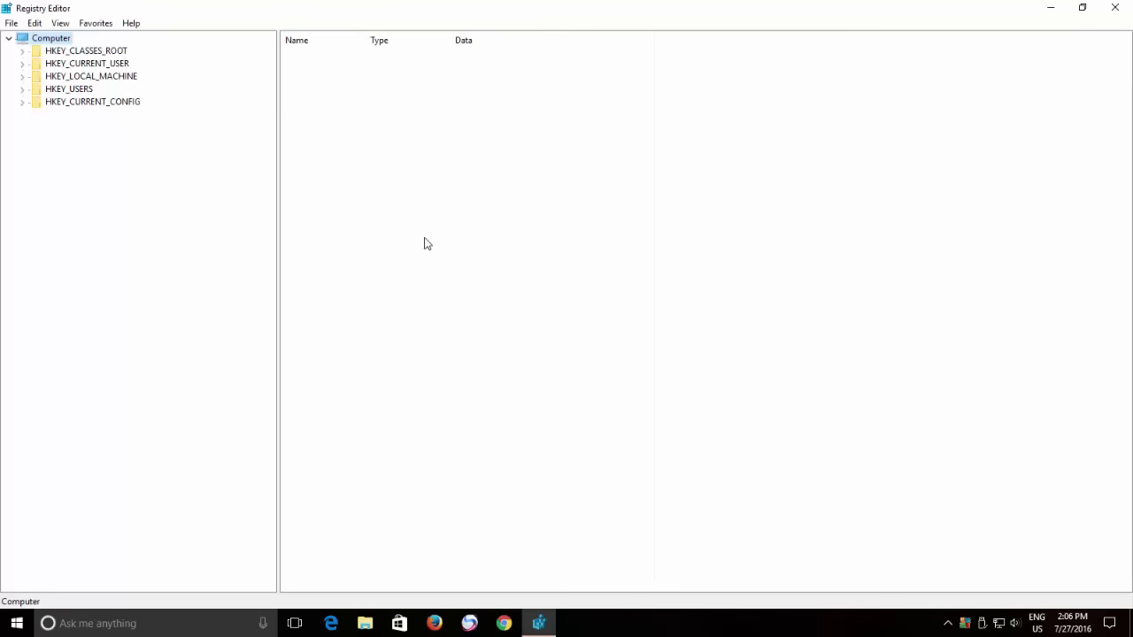
Step: Search the registry for the pasted GUID {86F80216-5DD6-4F43-953B-35EF40A35AEE}
left_click(35, 23)
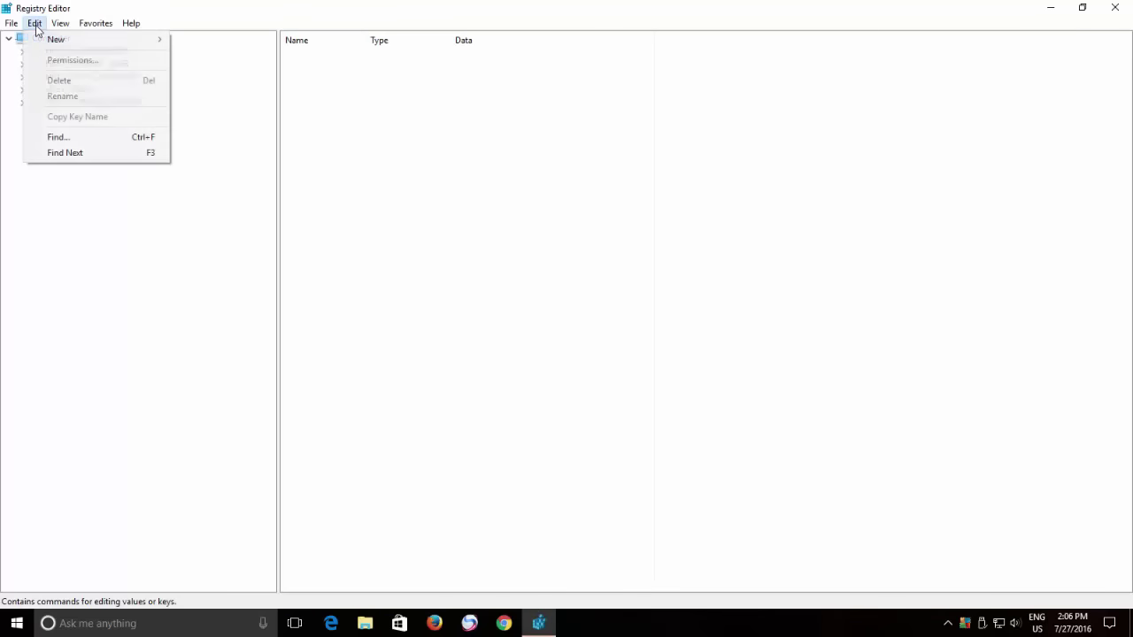
left_click(58, 138)
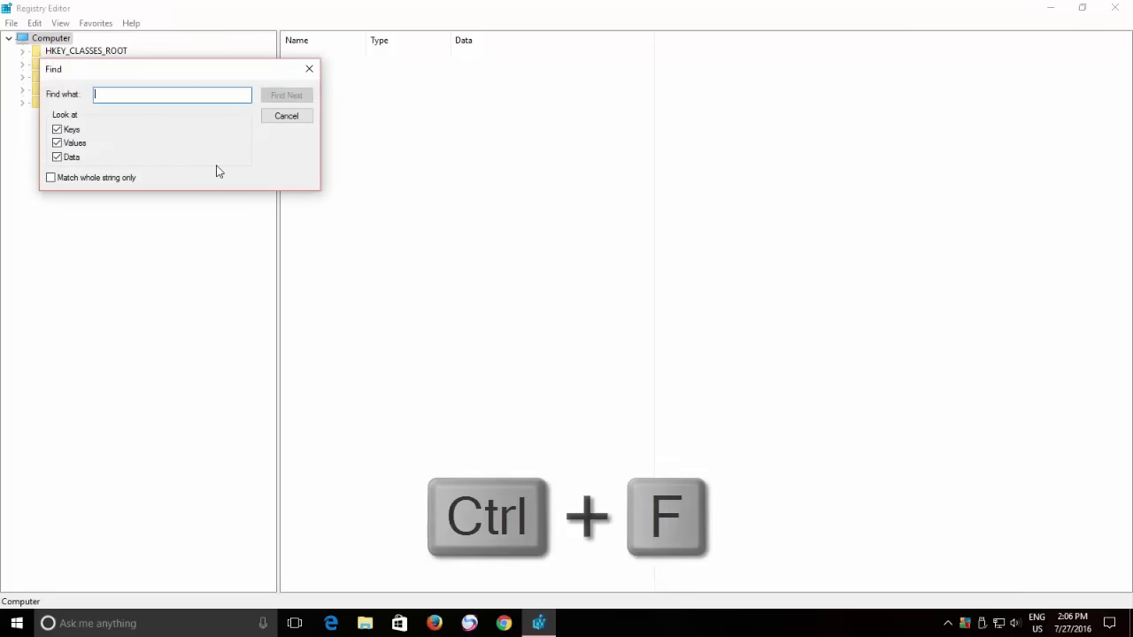
left_click(271, 115)
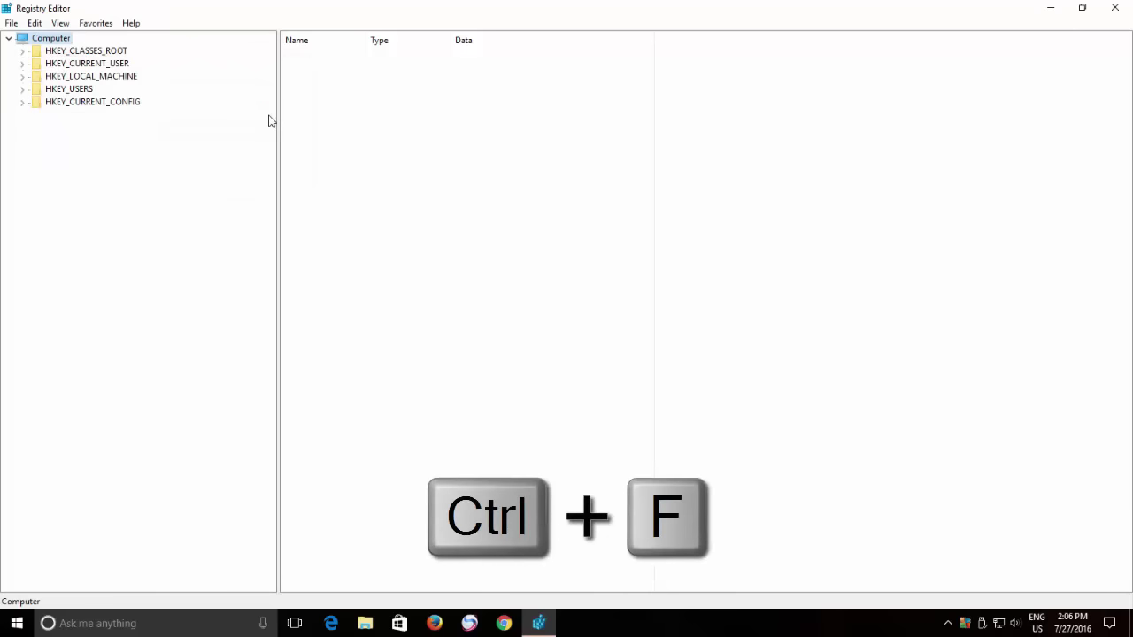
key("ctrl+f")
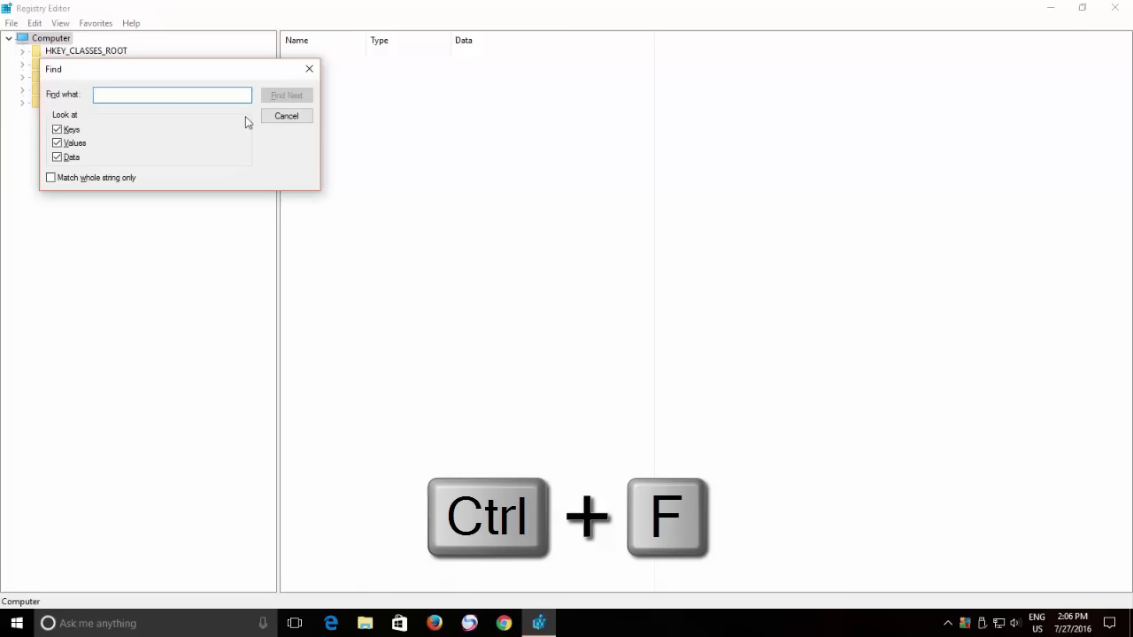
right_click(200, 97)
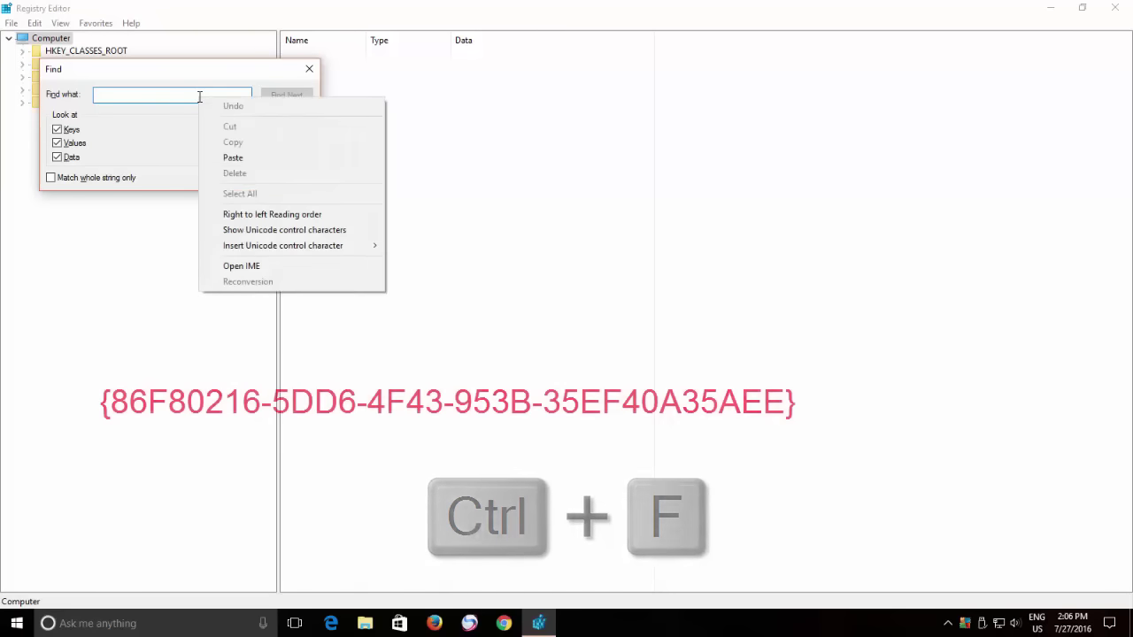
left_click(230, 159)
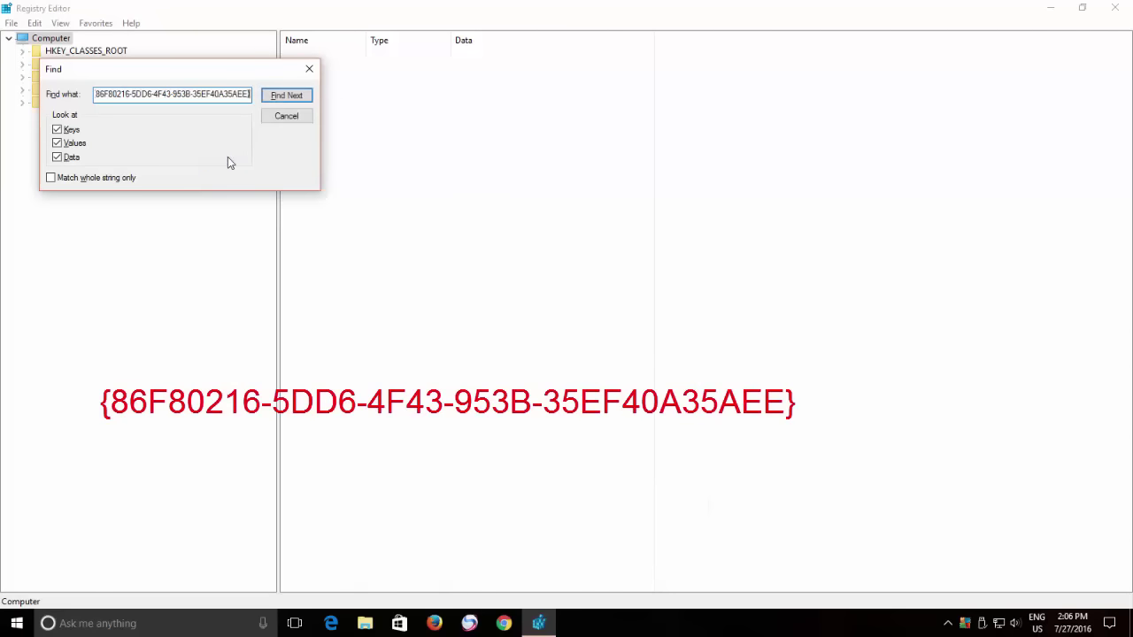
left_click(281, 98)
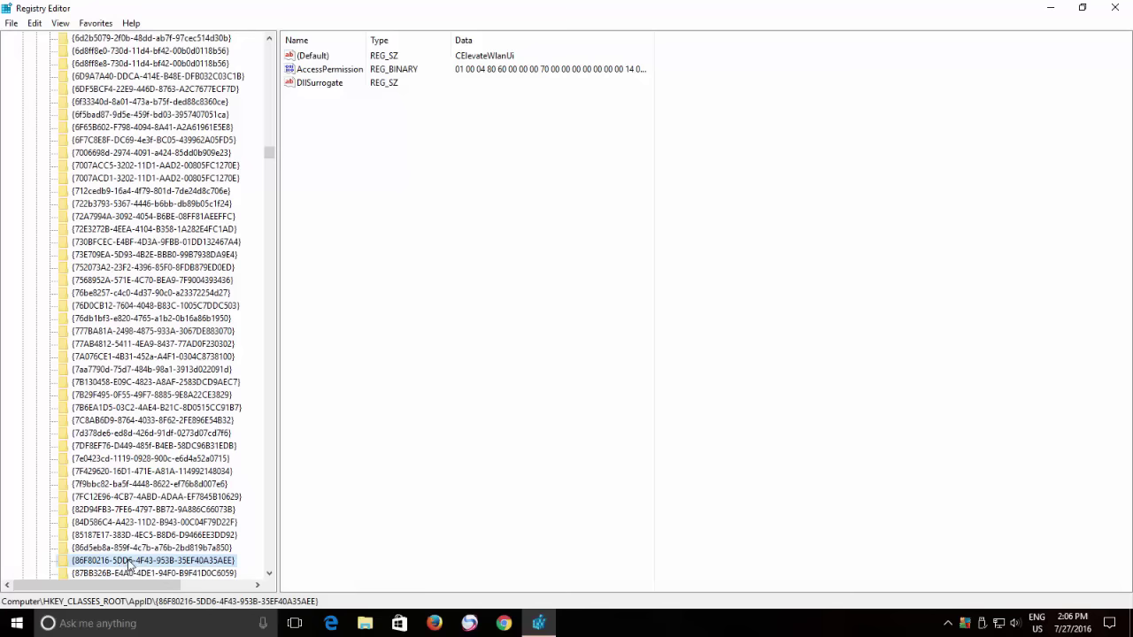
Step: Export the found AppID key to the Desktop as 'Show Hide Password'
left_click(10, 26)
left_click(28, 55)
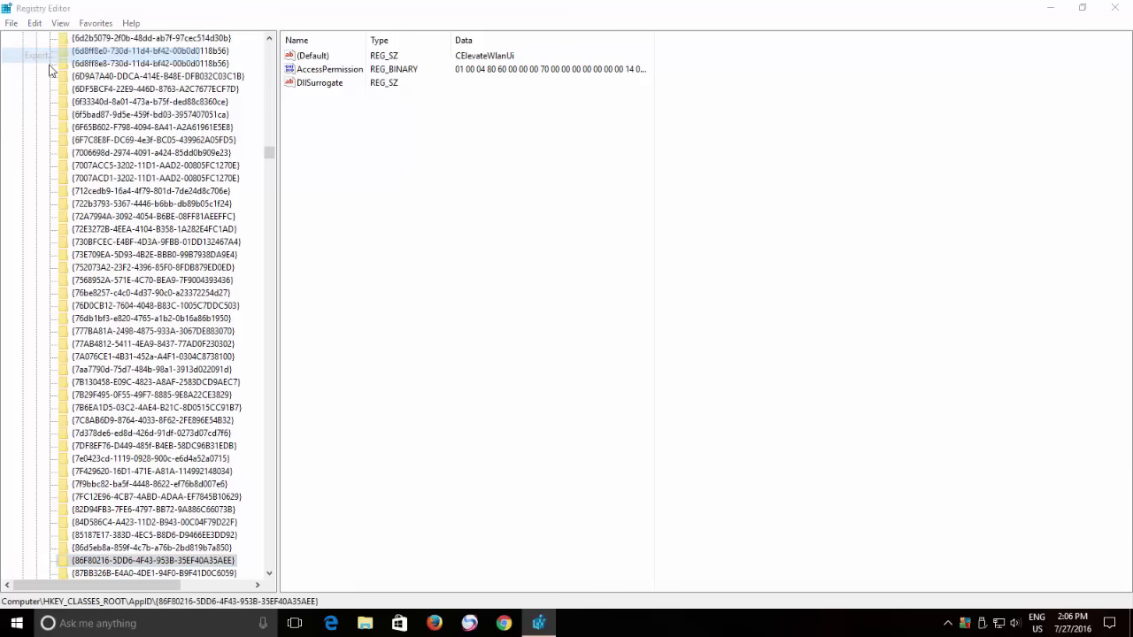
type("Show H")
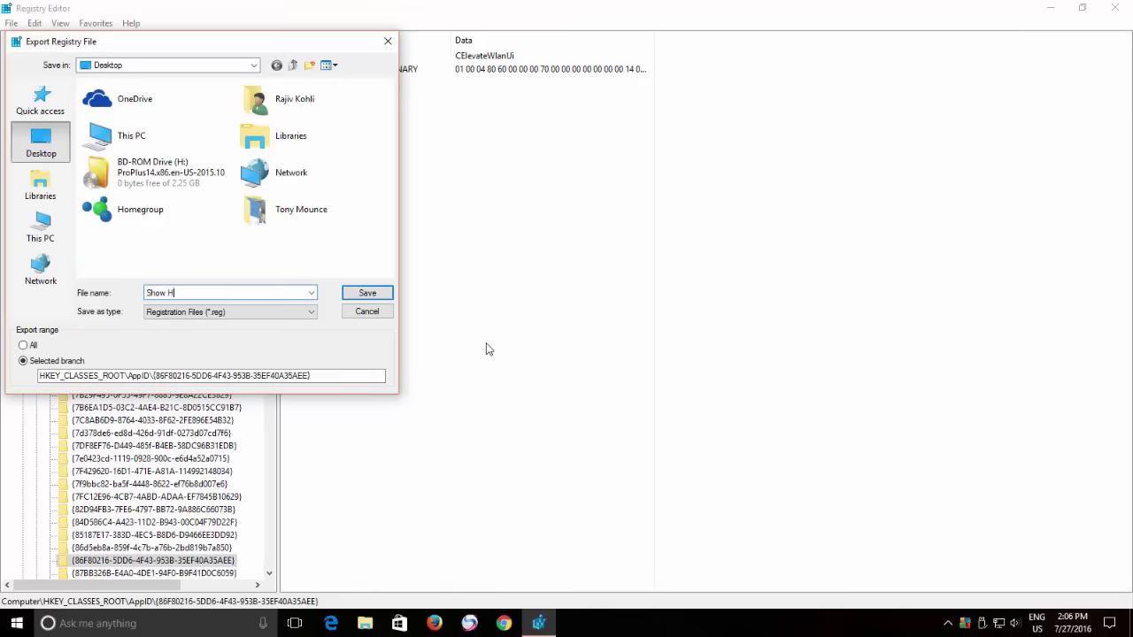
type("ide Password")
left_click(368, 294)
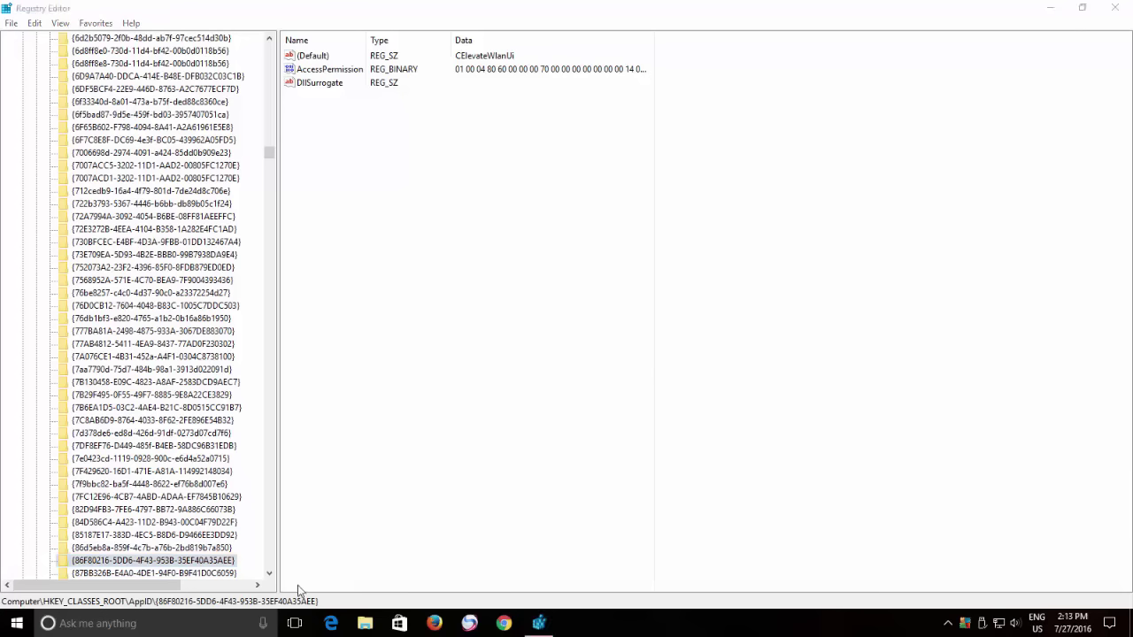
Step: Try deleting the {86F80216-…} key, dismiss the 'Error while deleting key' message, and reopen its context menu
right_click(196, 559)
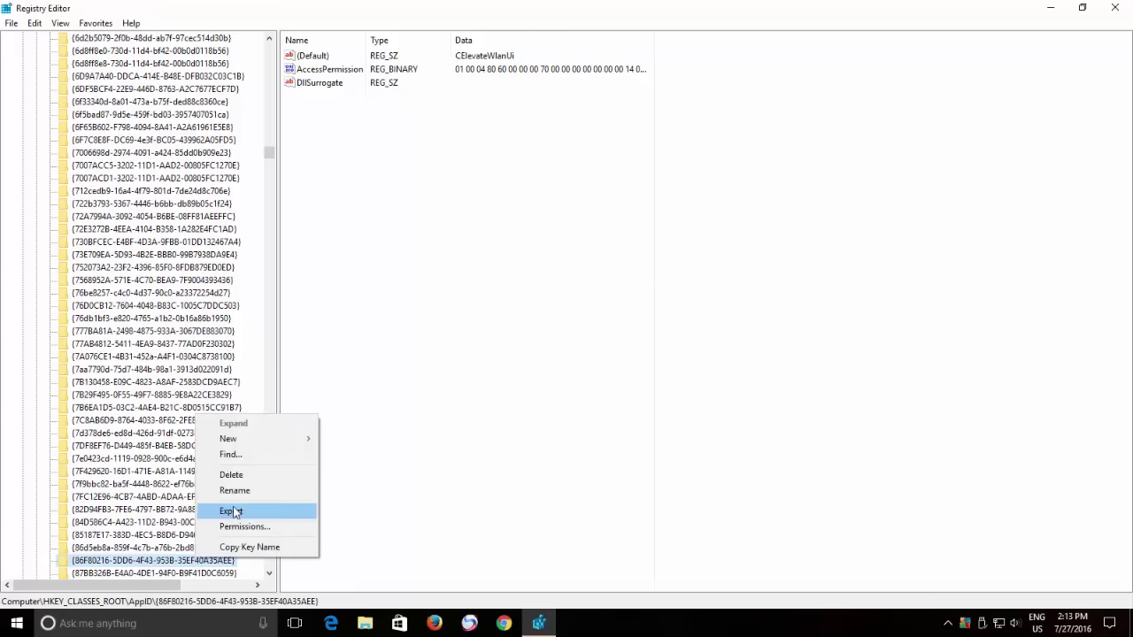
left_click(248, 475)
left_click(654, 314)
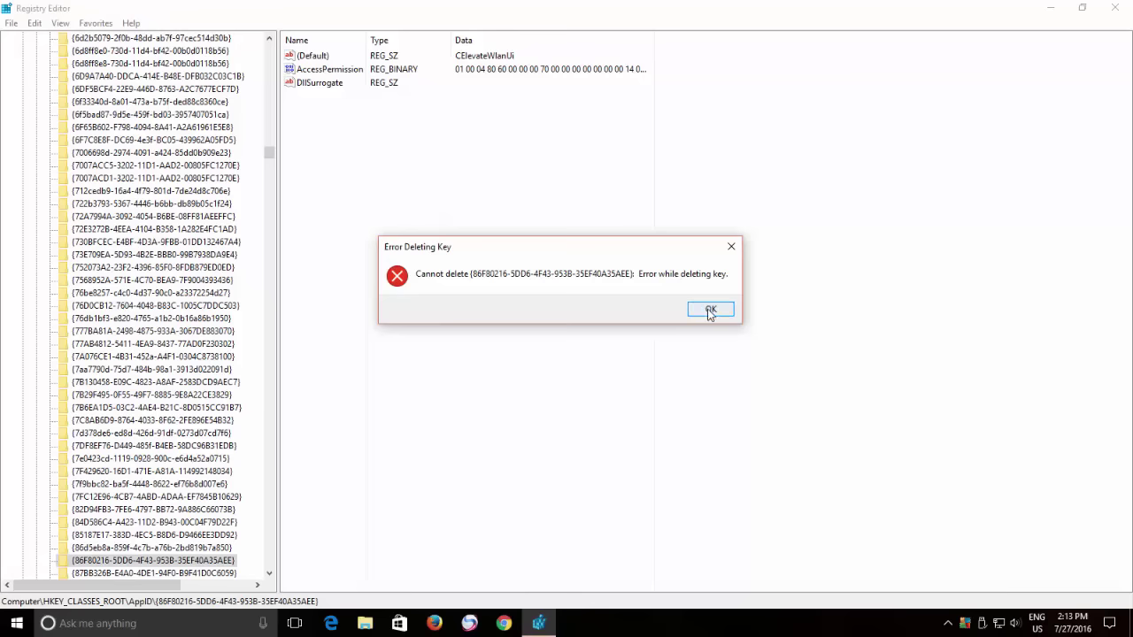
left_click(710, 310)
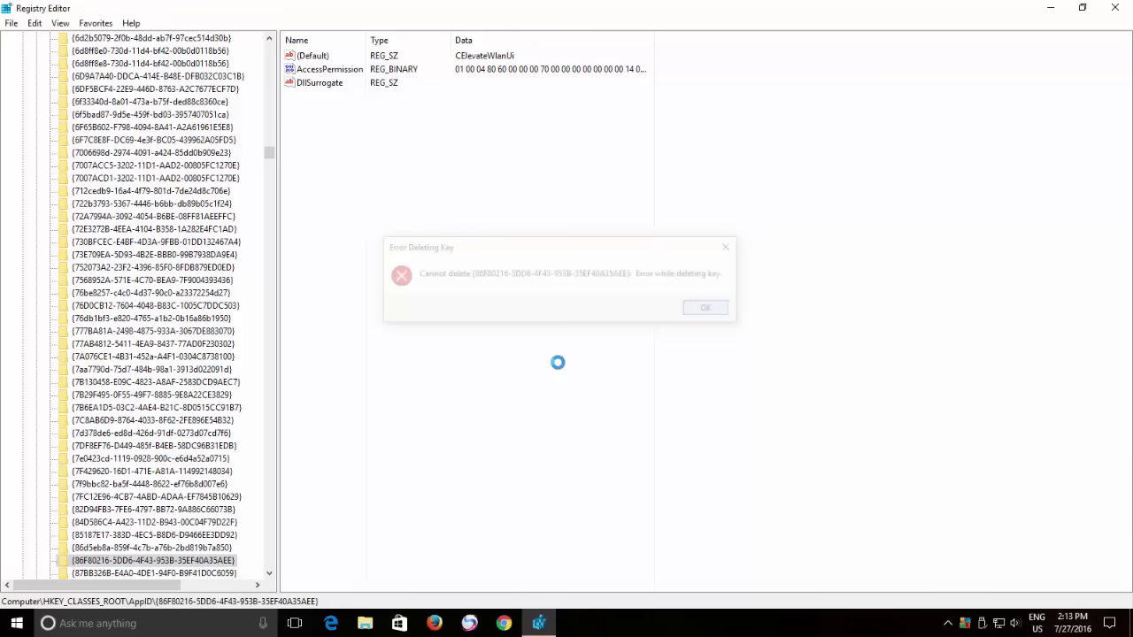
right_click(153, 564)
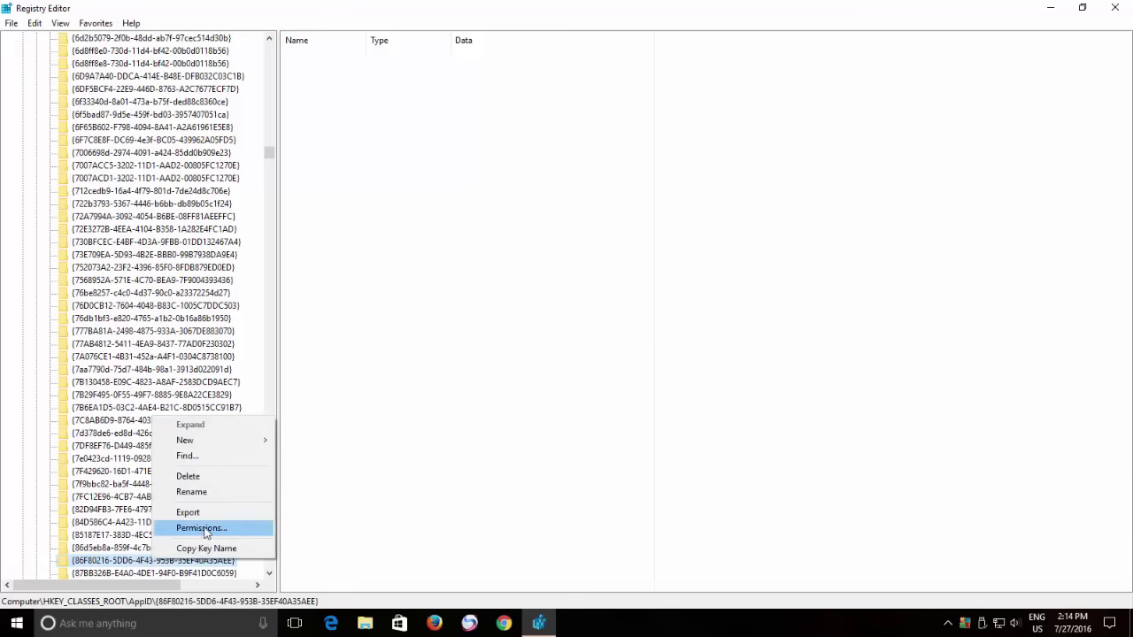
Step: Open the key's Permissions and start adding a user or group
left_click(203, 528)
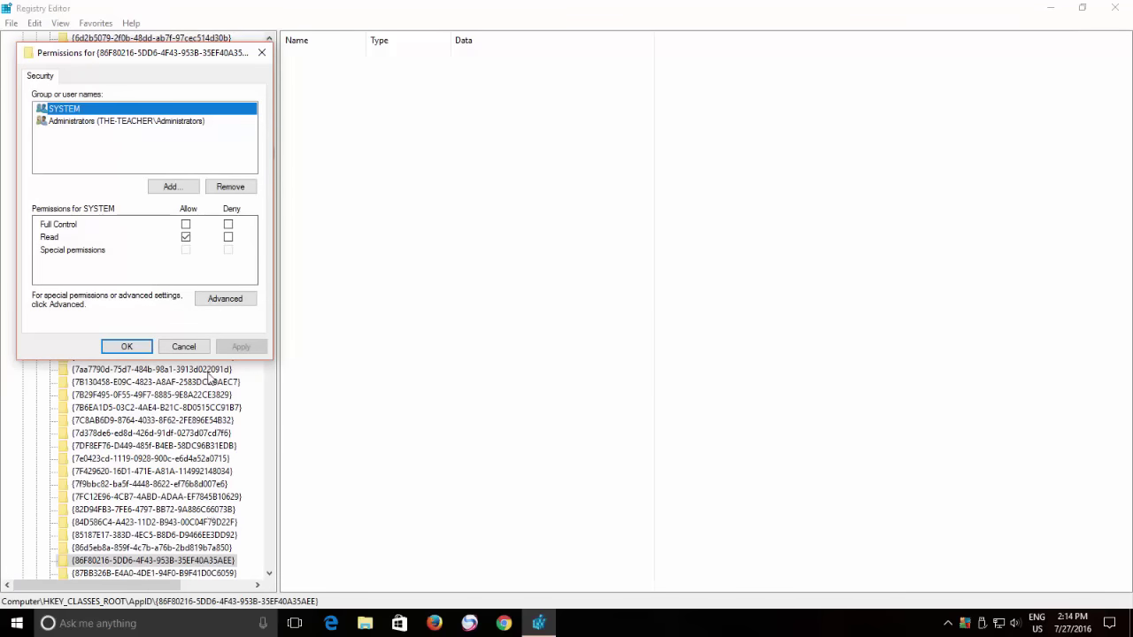
left_click(171, 187)
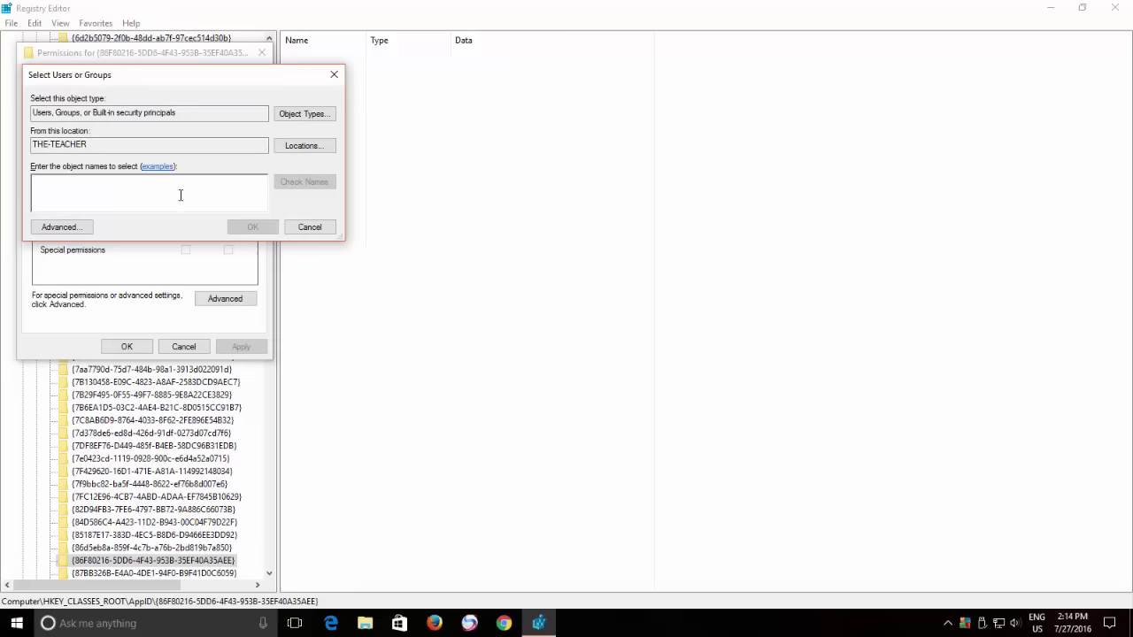
Step: Check the account name on the Settings 'Your info' page, then return to Registry Editor
left_click(16, 623)
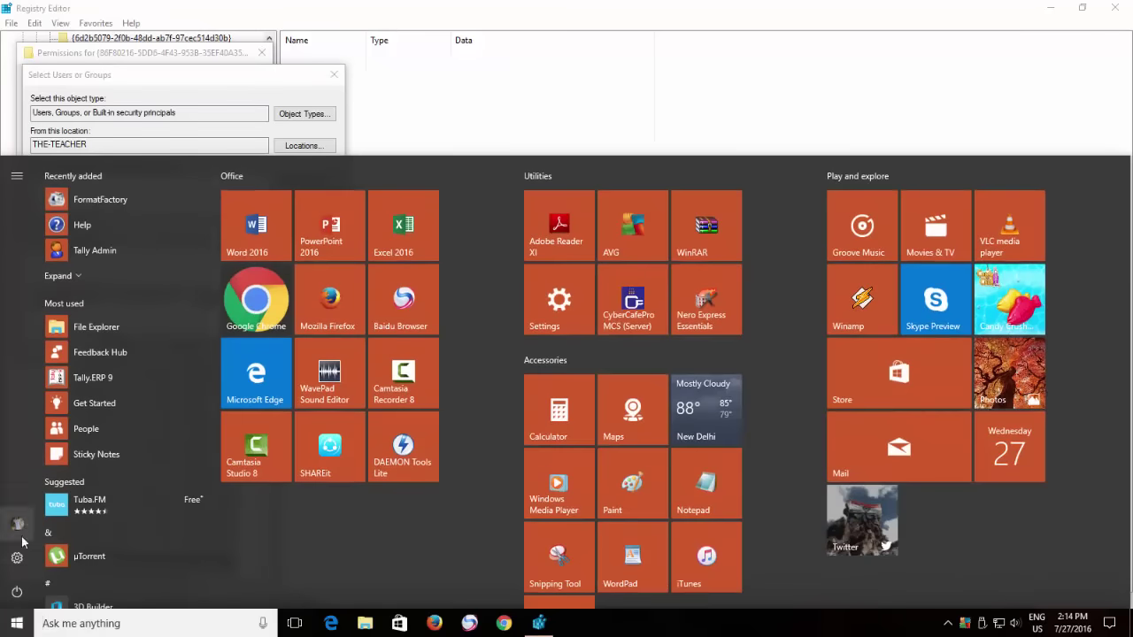
left_click(18, 561)
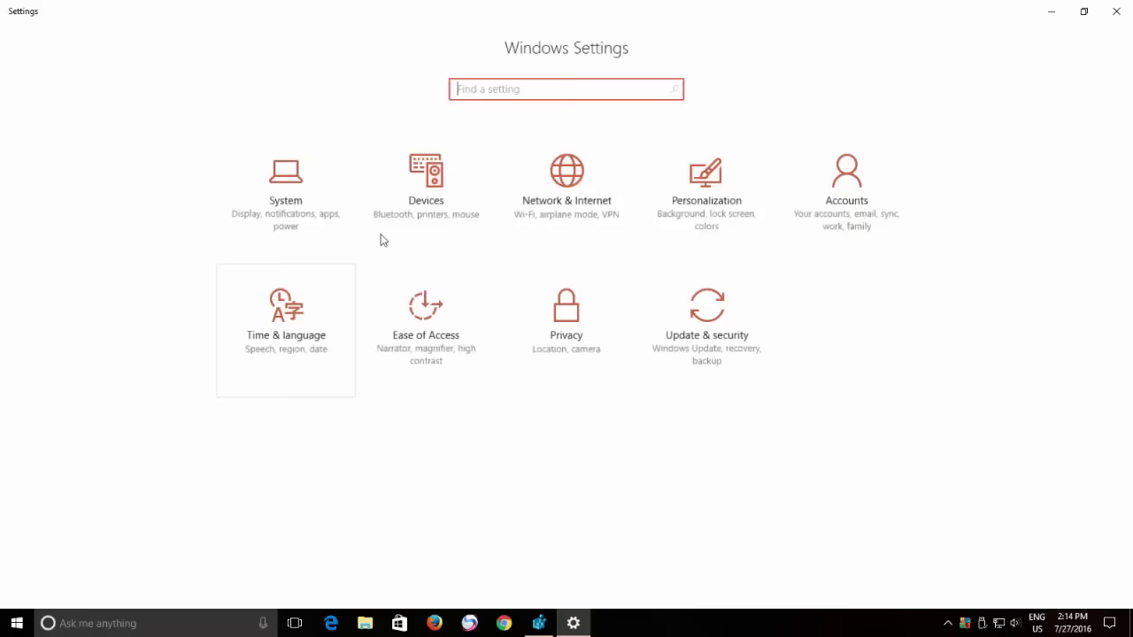
left_click(842, 209)
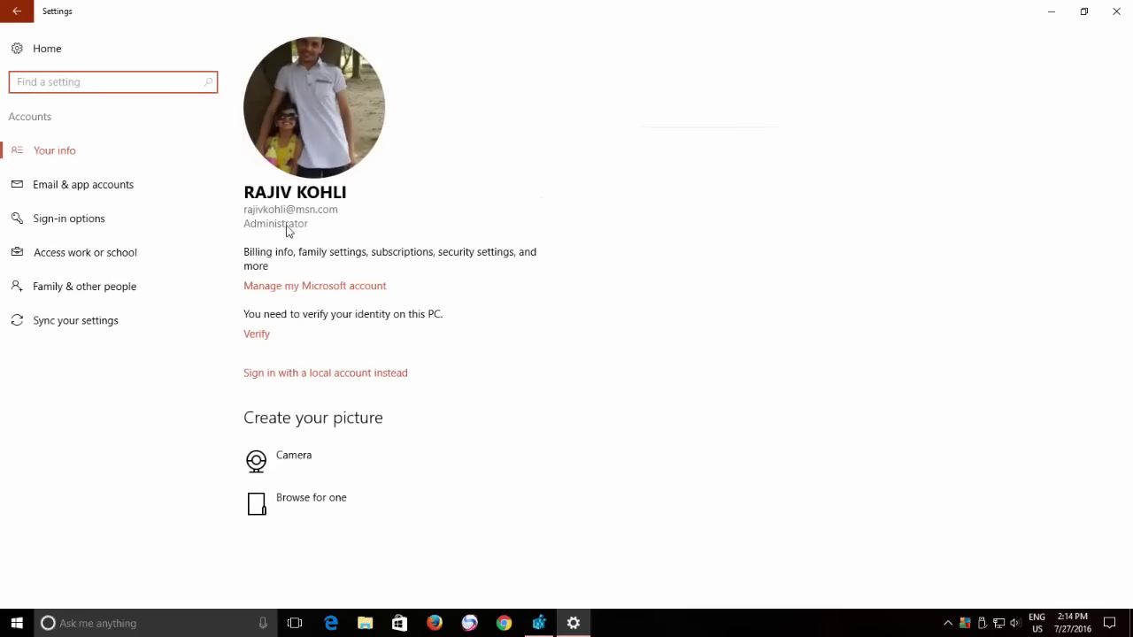
left_click(551, 627)
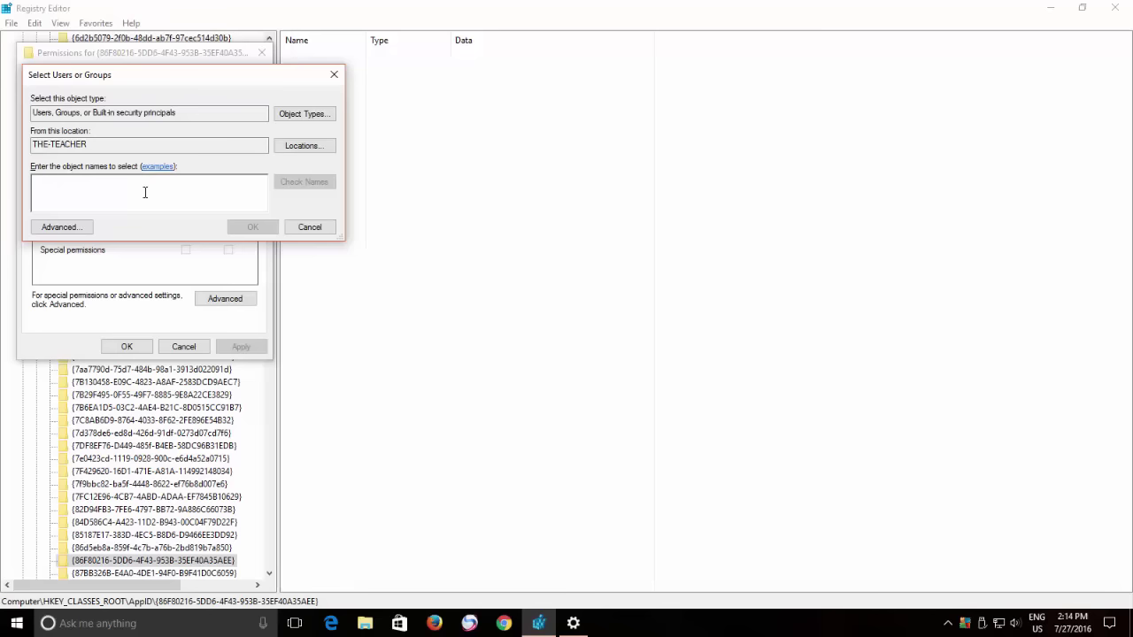
Step: Find your own account via Advanced > Find Now and add it to the key's permissions
left_click(71, 229)
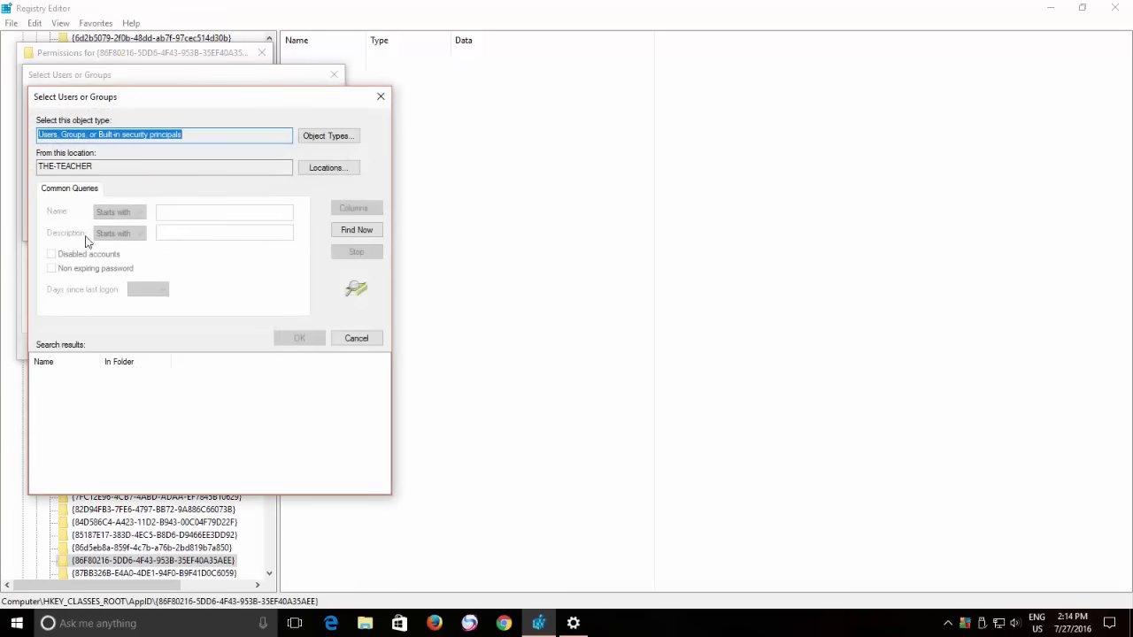
left_click(356, 230)
scroll(84, 442, "down", 10)
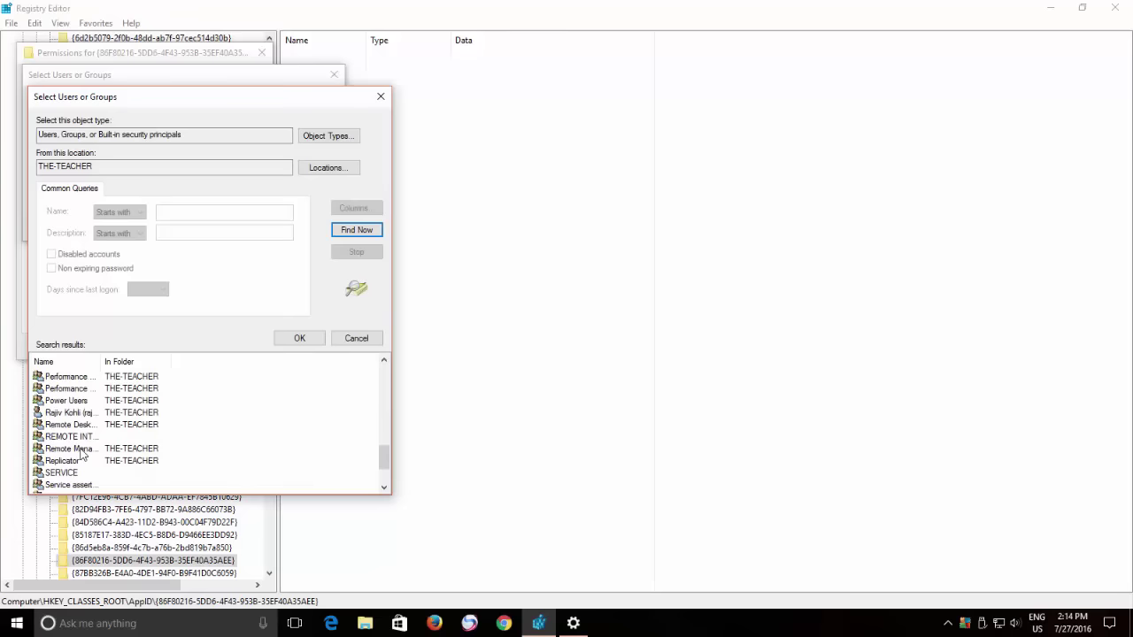
left_click(85, 412)
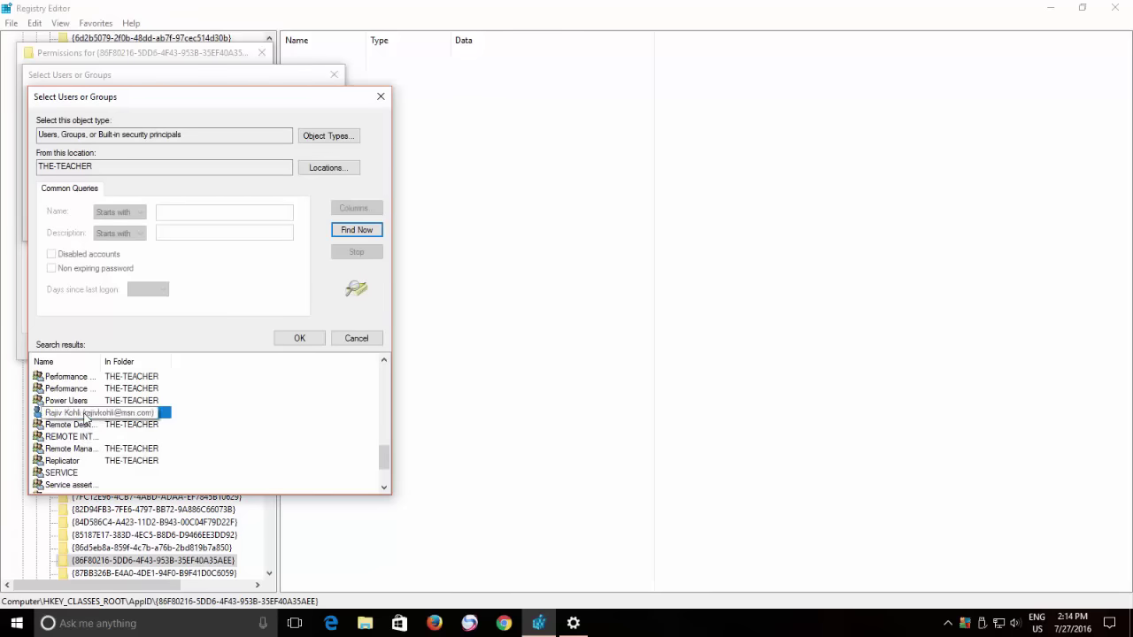
left_click(301, 341)
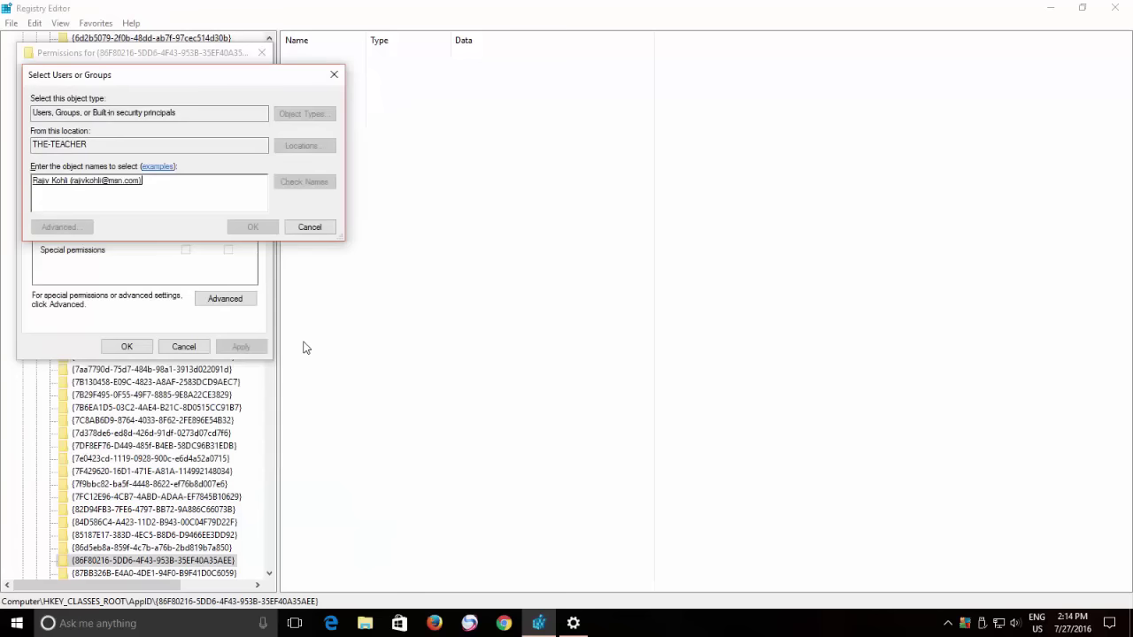
left_click(253, 227)
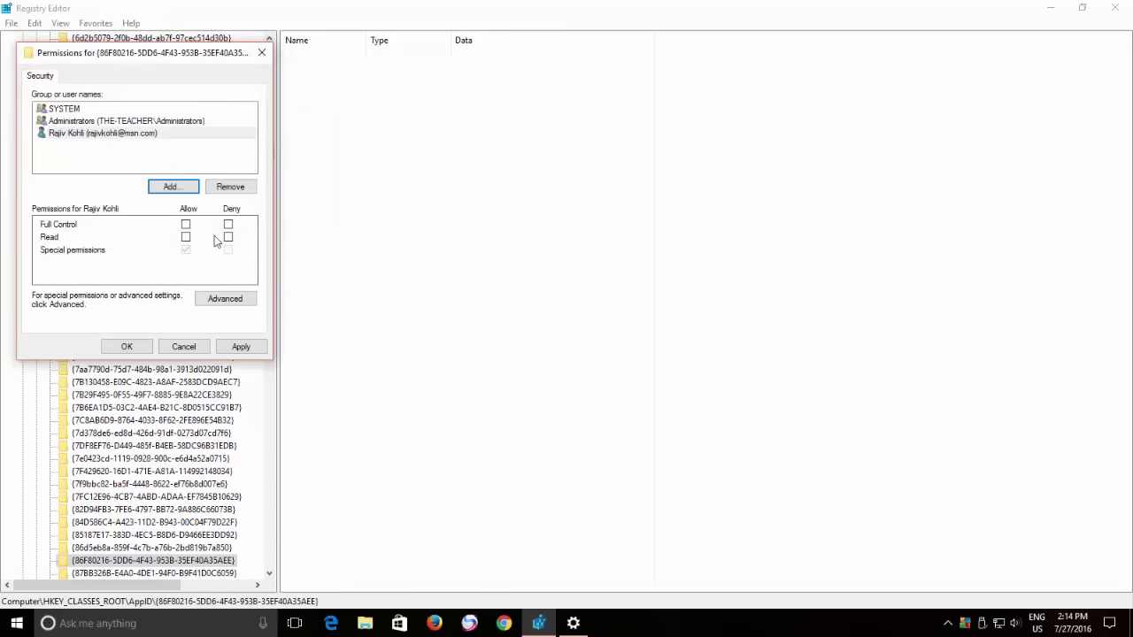
Step: Apply Full Control and Read for the added account and close the Permissions window
left_click(133, 142)
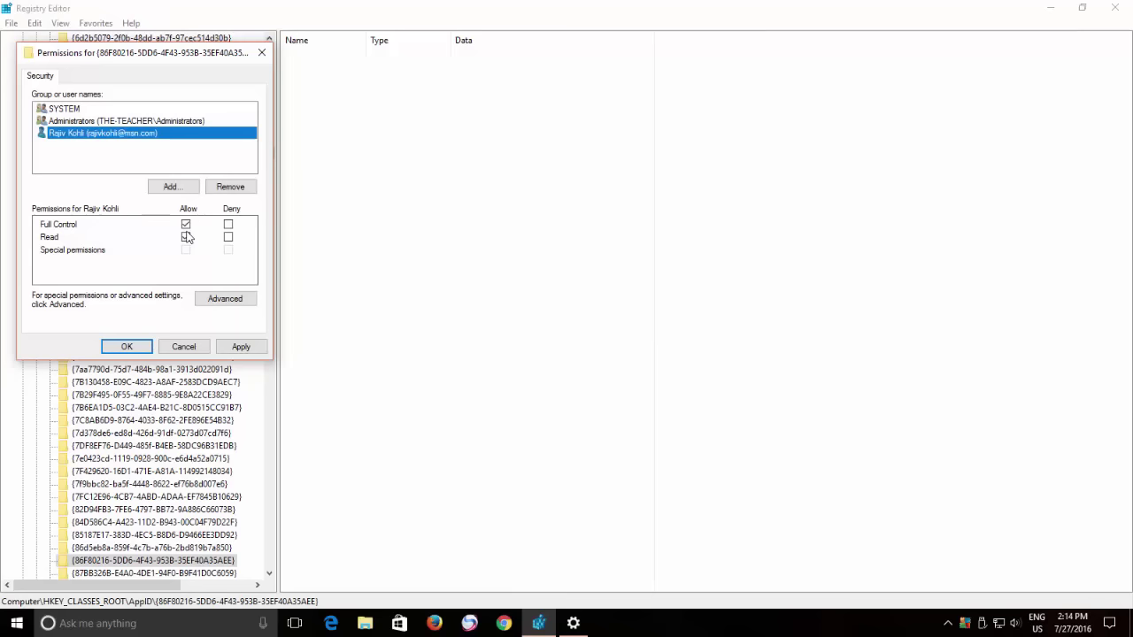
left_click(126, 347)
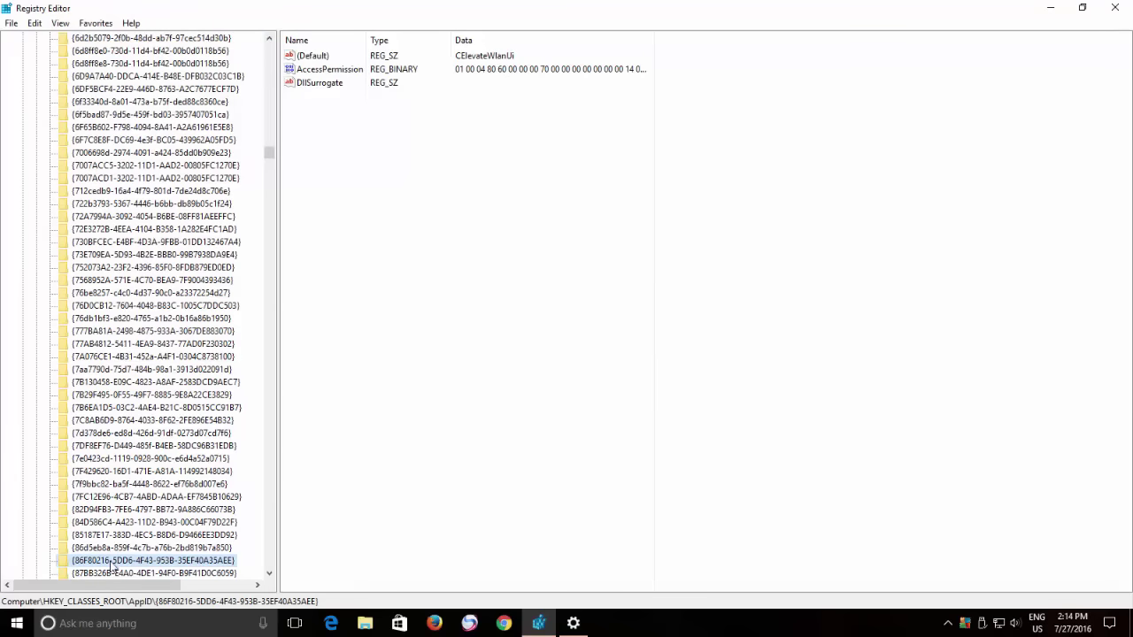
Step: Delete the {86F80216-…} key and its subkeys, then close Registry Editor and Settings
right_click(113, 568)
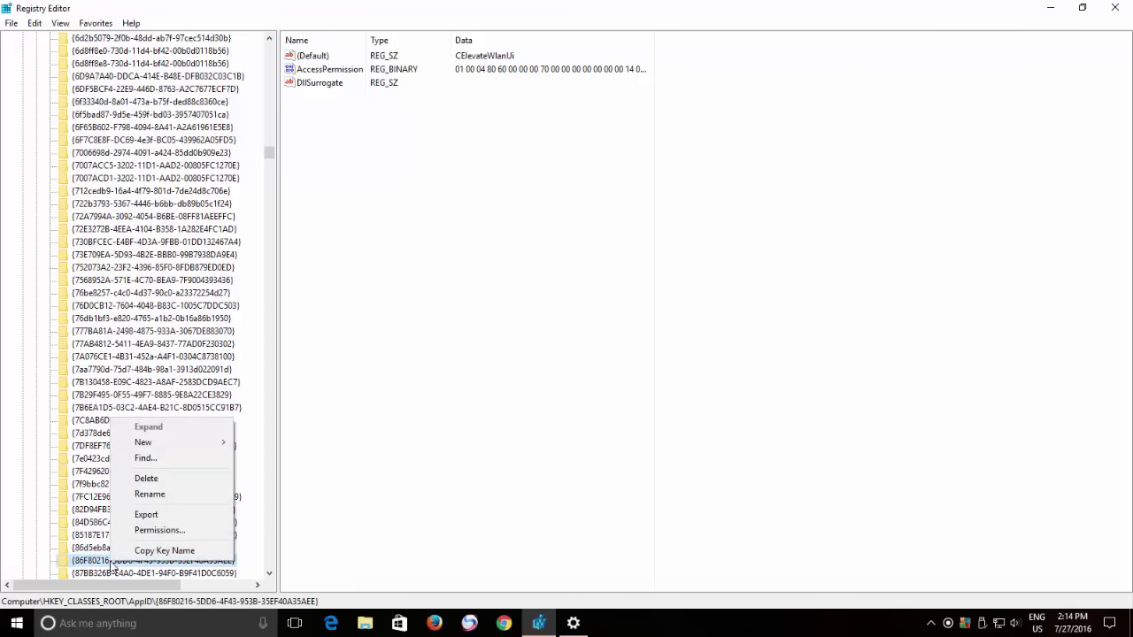
left_click(159, 480)
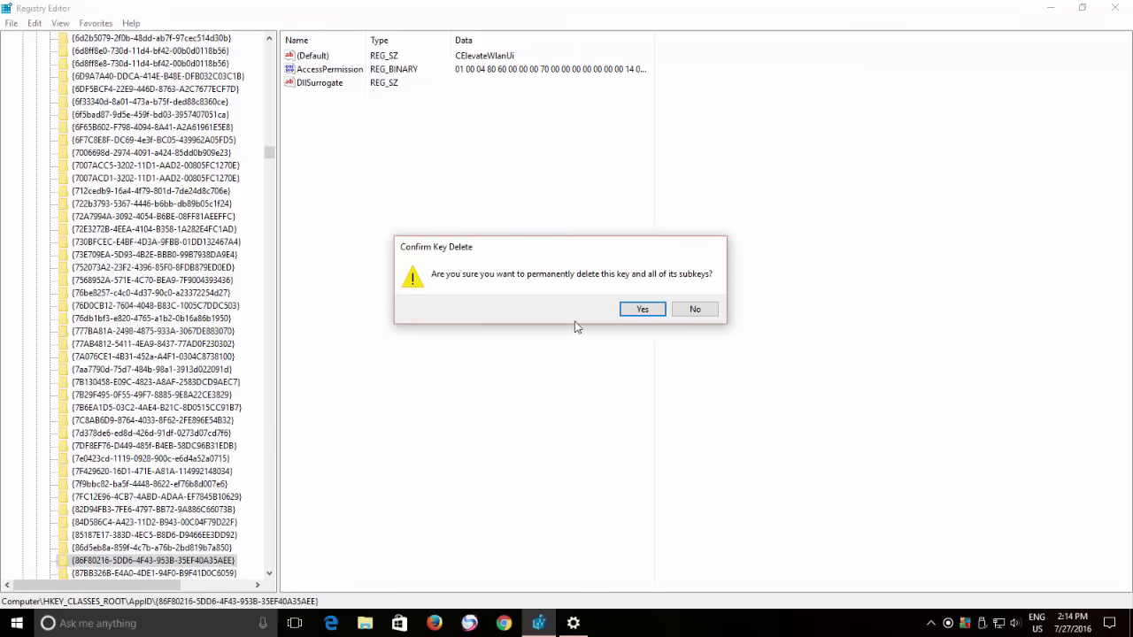
left_click(641, 309)
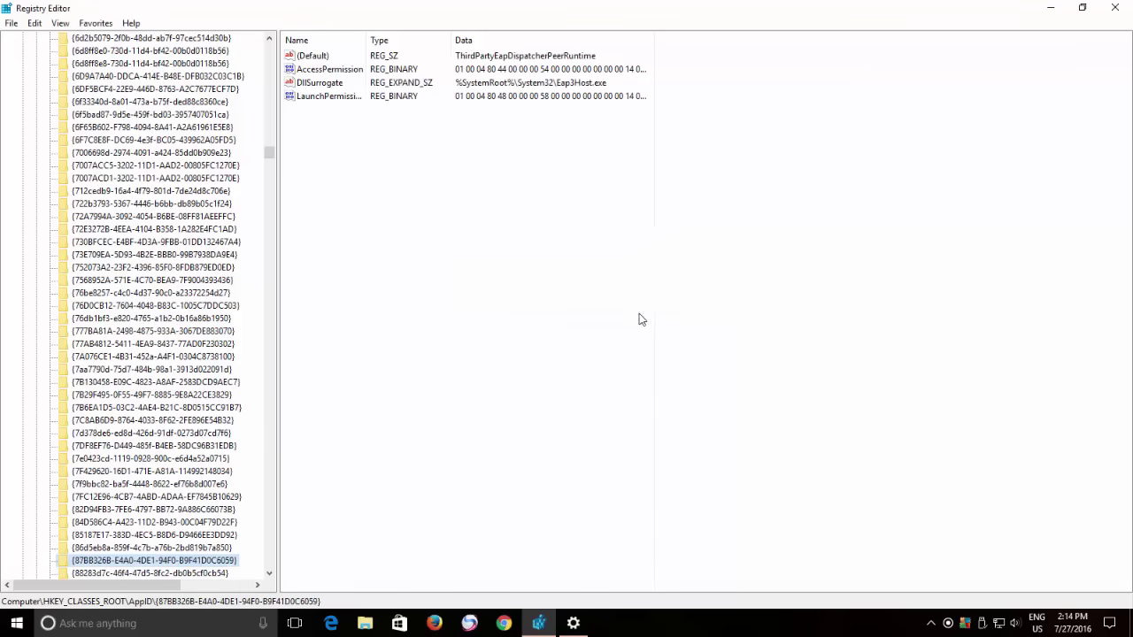
left_click(1115, 9)
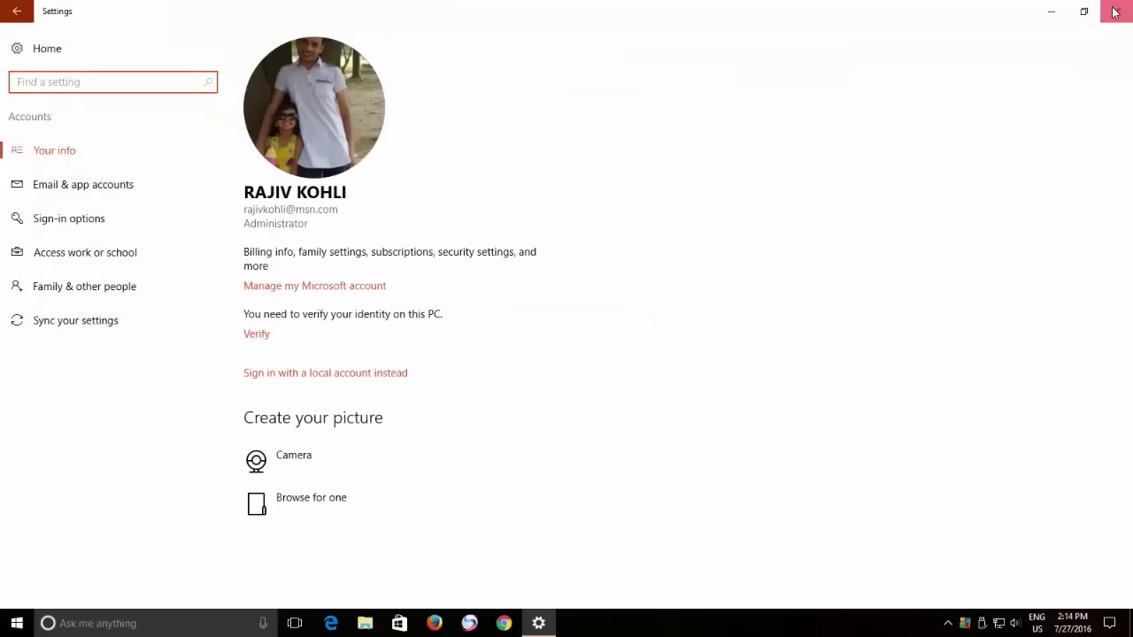
left_click(1115, 11)
Step: Open Wi-Fi 3's wireless security properties and tick Show characters; the key stays masked
right_click(1015, 623)
right_click(998, 624)
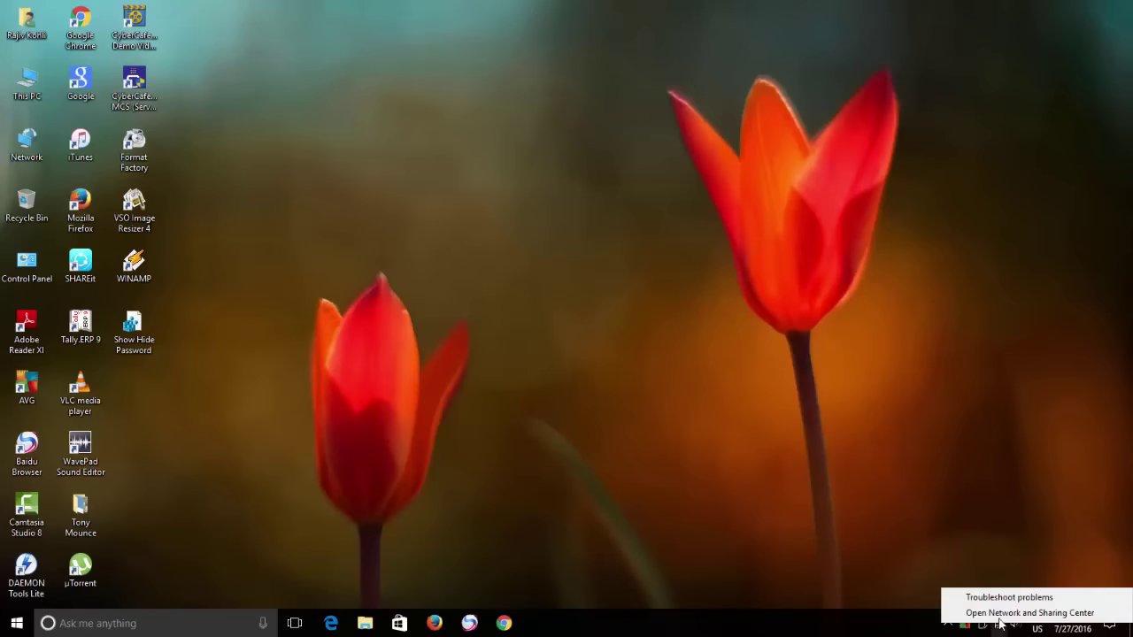
left_click(974, 611)
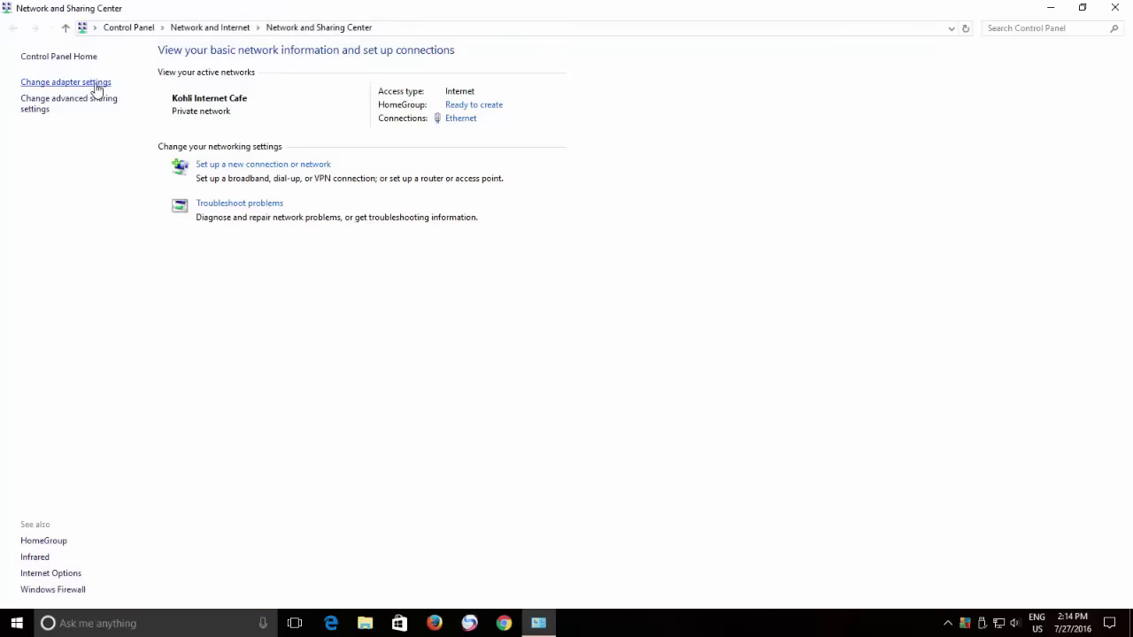
left_click(91, 83)
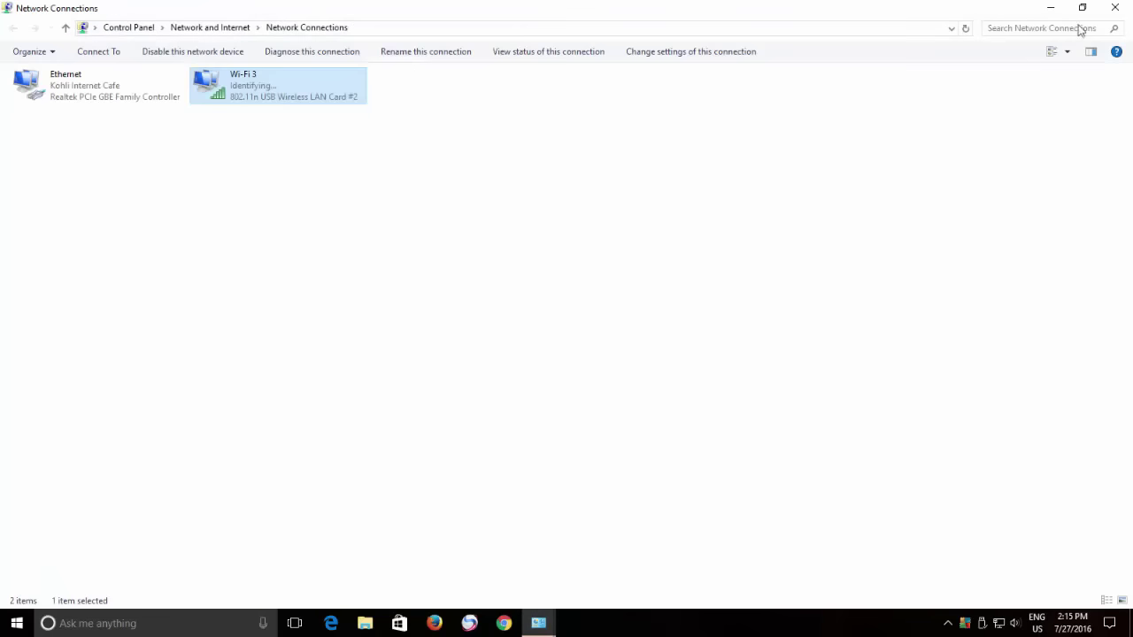
right_click(241, 90)
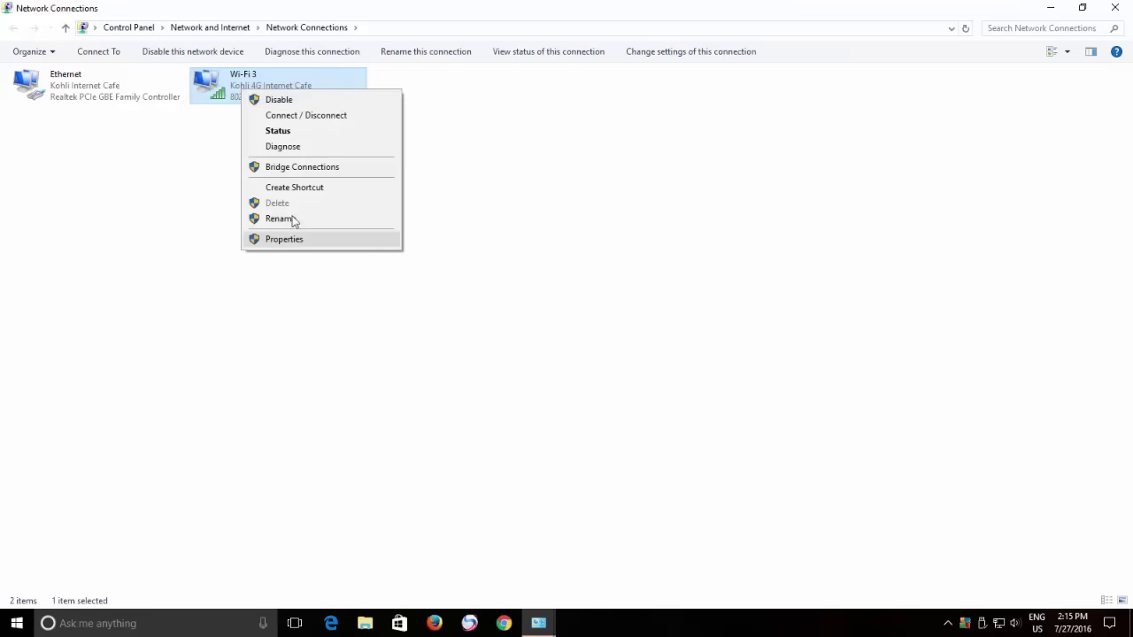
left_click(281, 130)
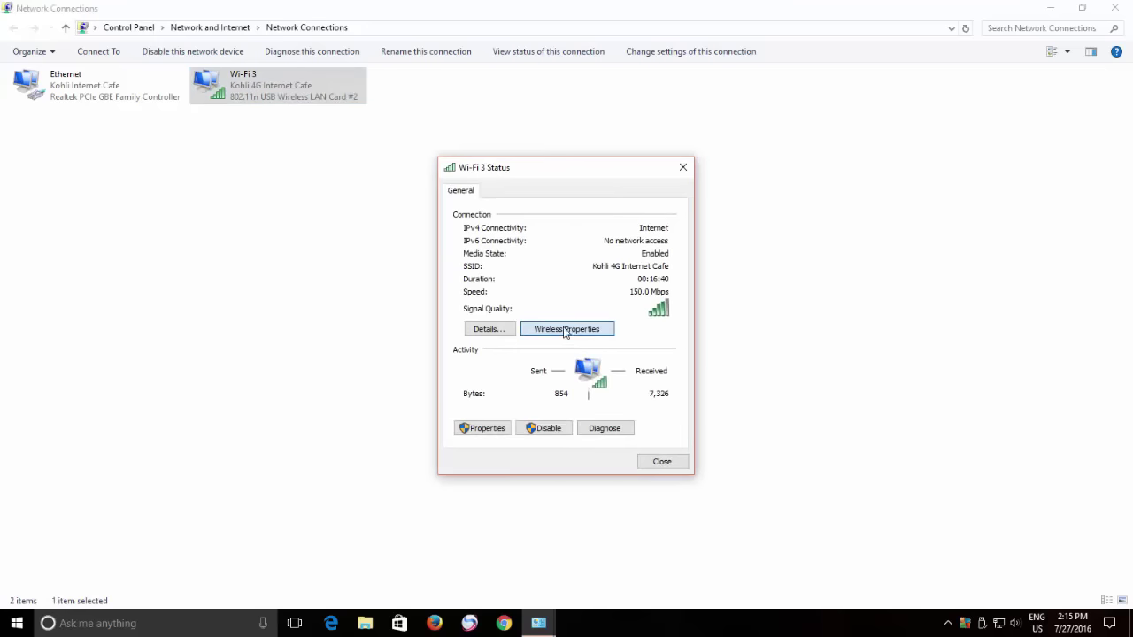
left_click(565, 330)
left_click(520, 203)
left_click(559, 302)
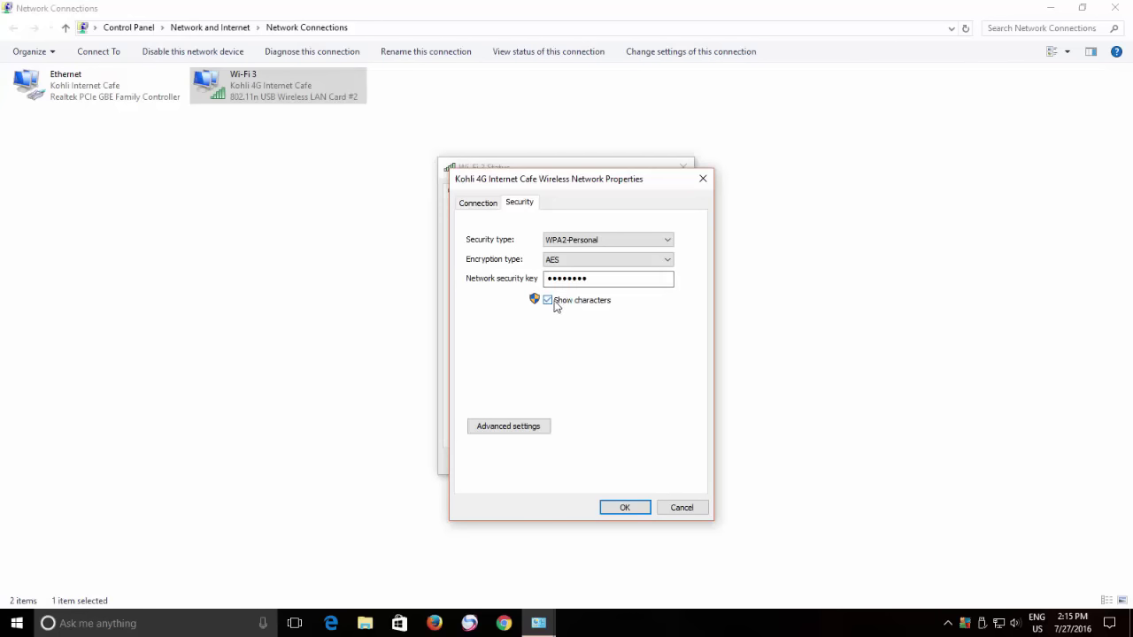
Step: Close the wireless properties, Wi-Fi 3 status, Network Connections and Network and Sharing Center windows
left_click(625, 508)
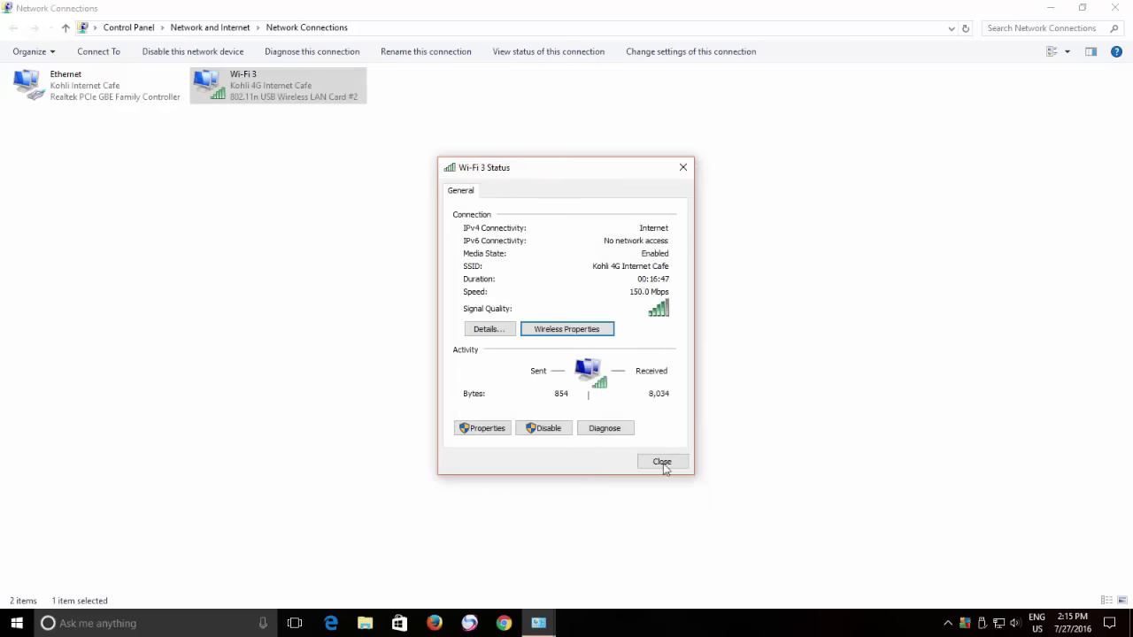
left_click(662, 461)
left_click(1115, 7)
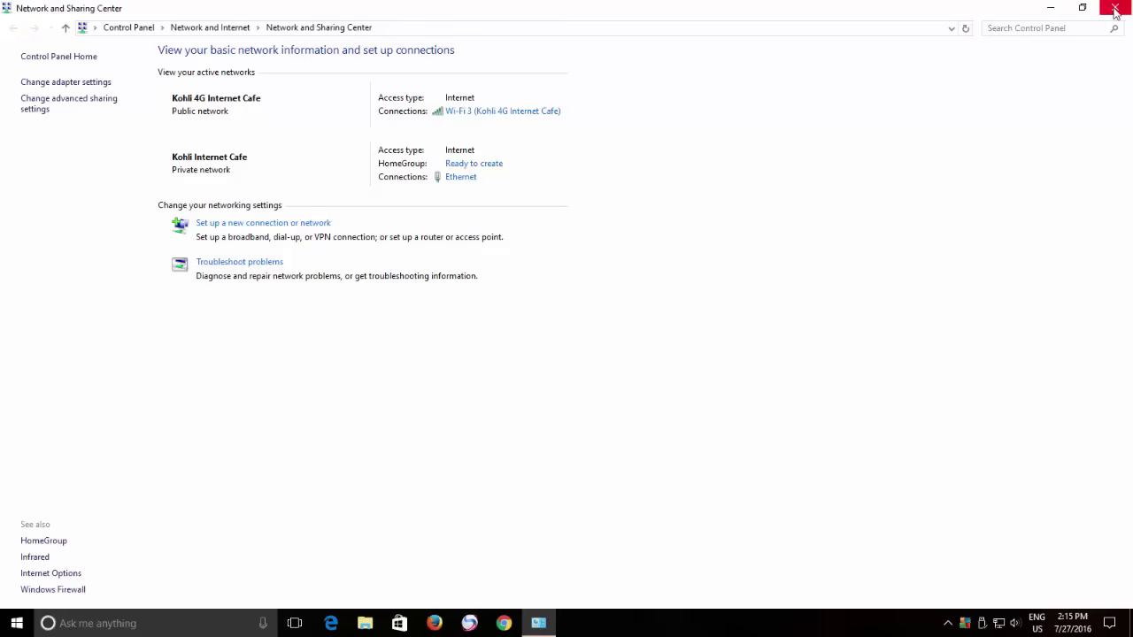
left_click(1116, 7)
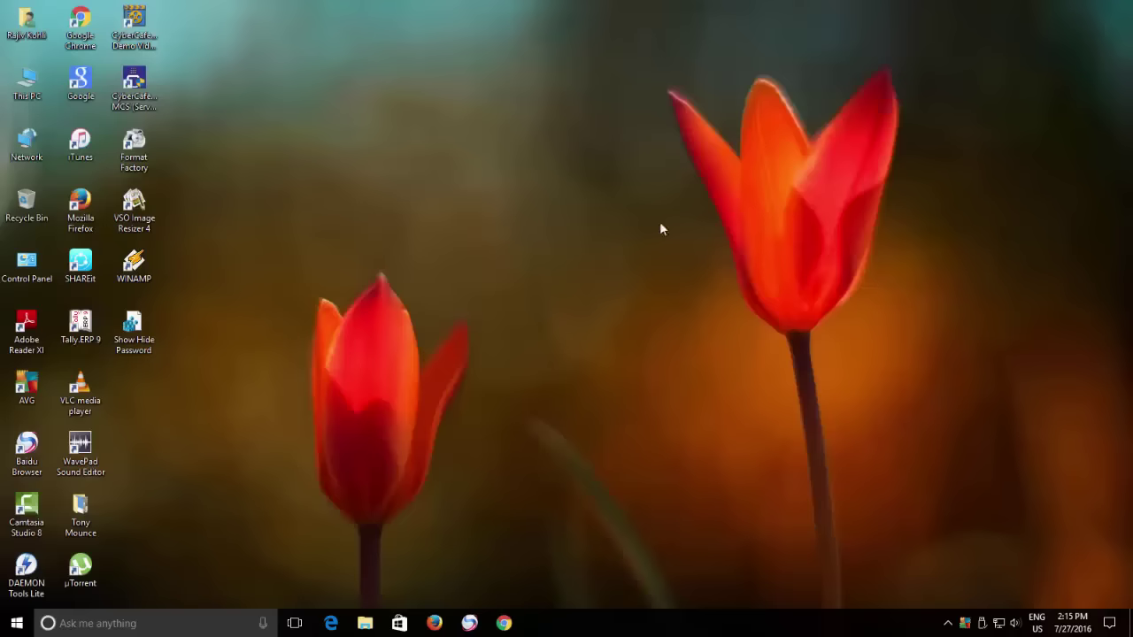
key("super+r")
Step: Launch regedit, import the Show Hide Password.reg backup via File > Import, then close the editor
left_click(113, 581)
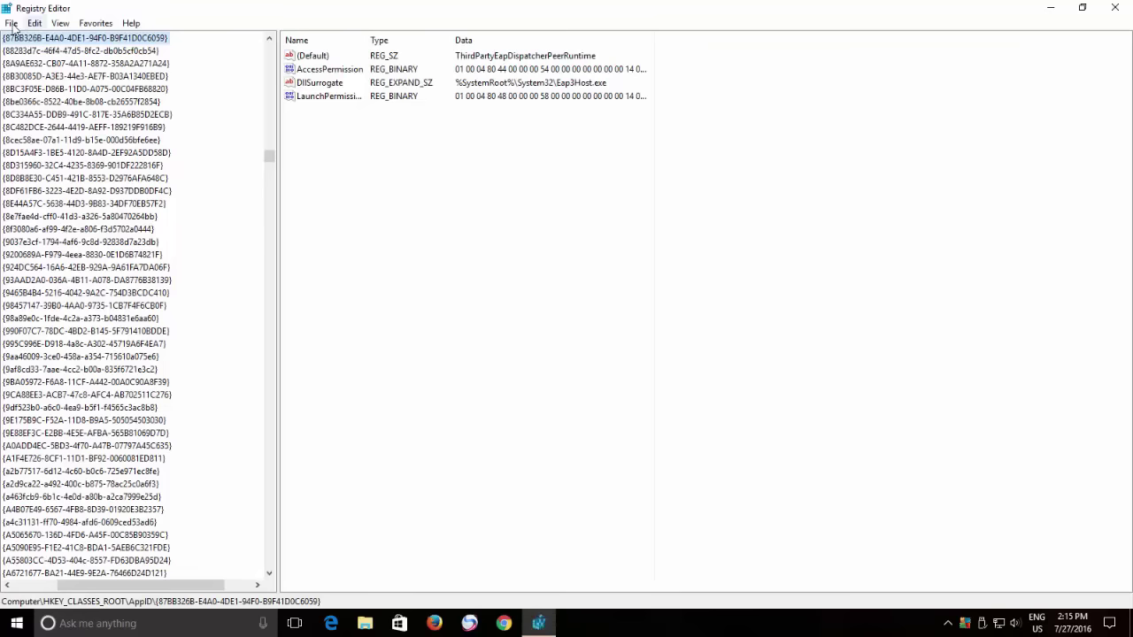
left_click(12, 24)
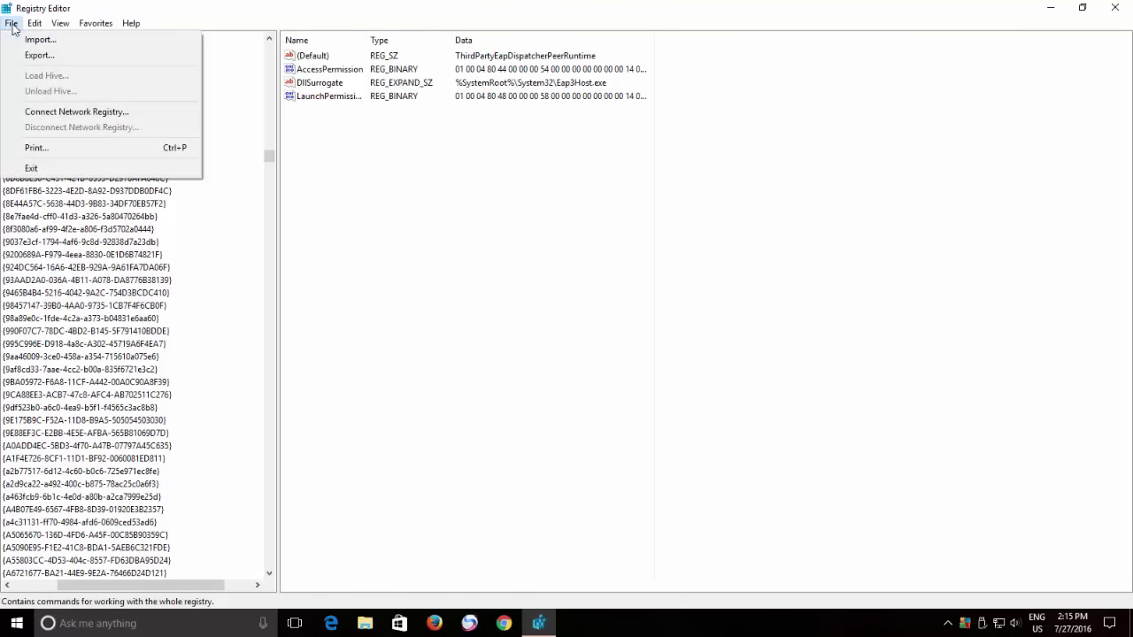
left_click(36, 39)
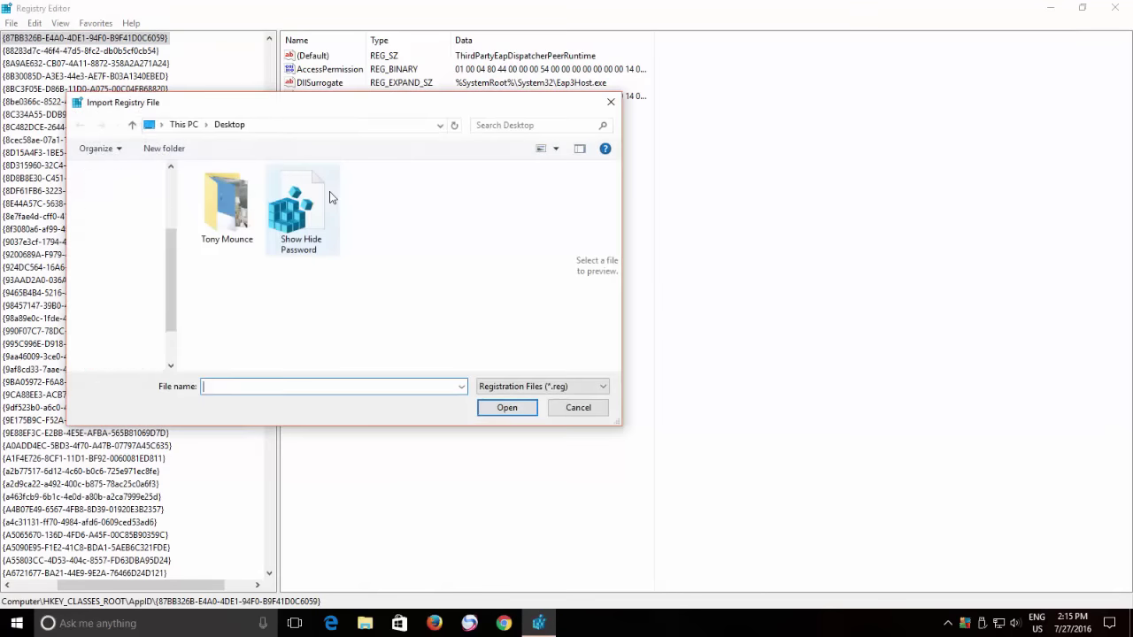
left_click(301, 213)
left_click(507, 408)
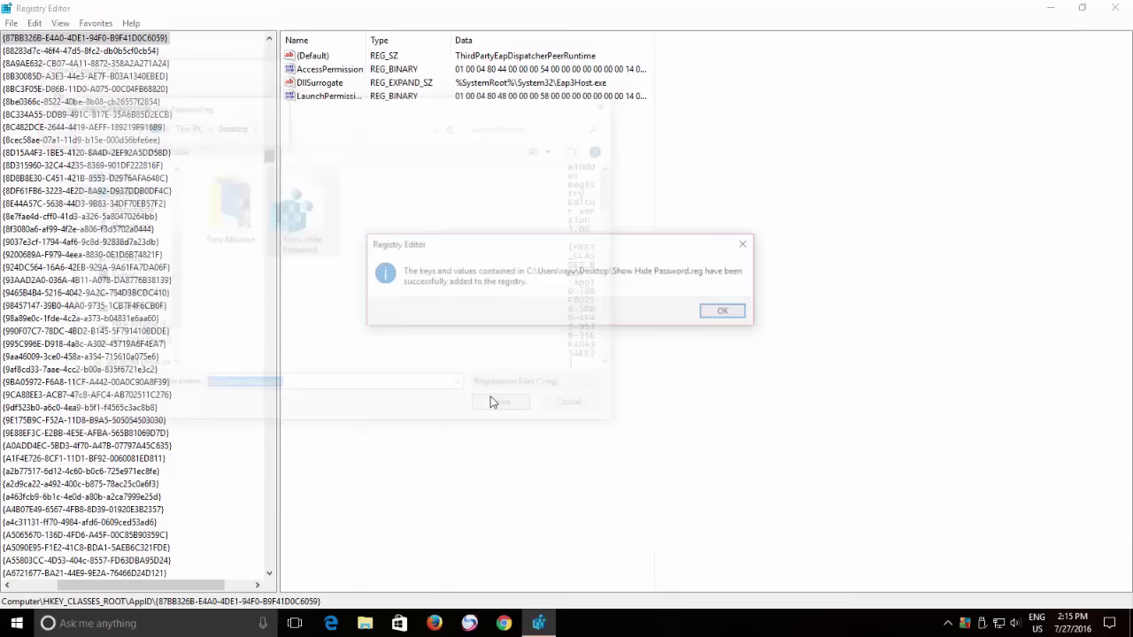
left_click(722, 309)
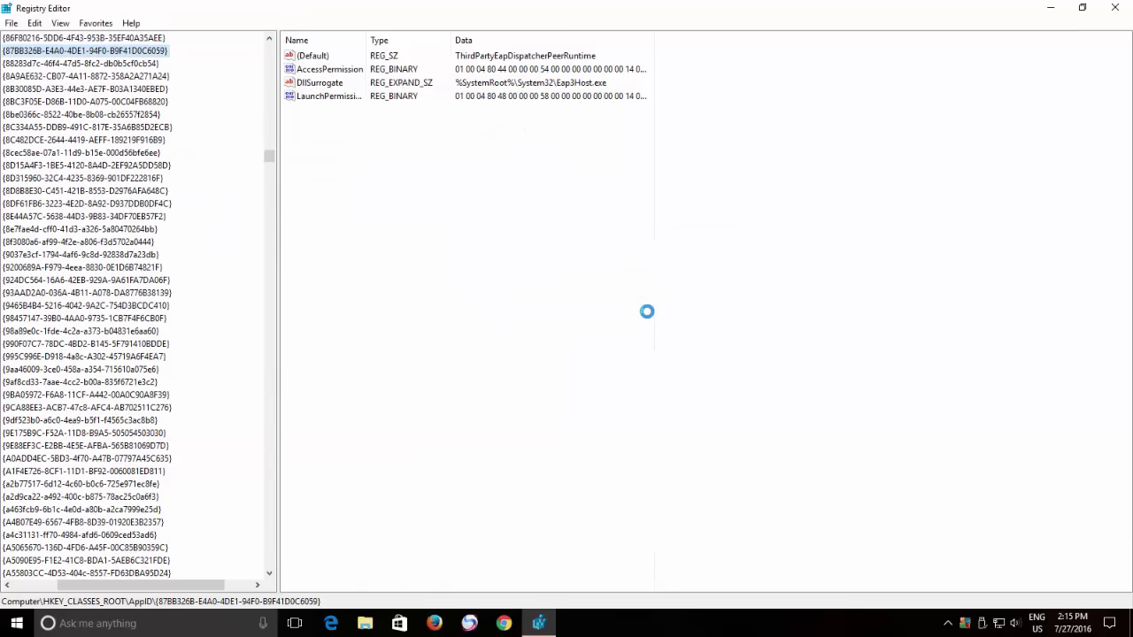
left_click(1117, 7)
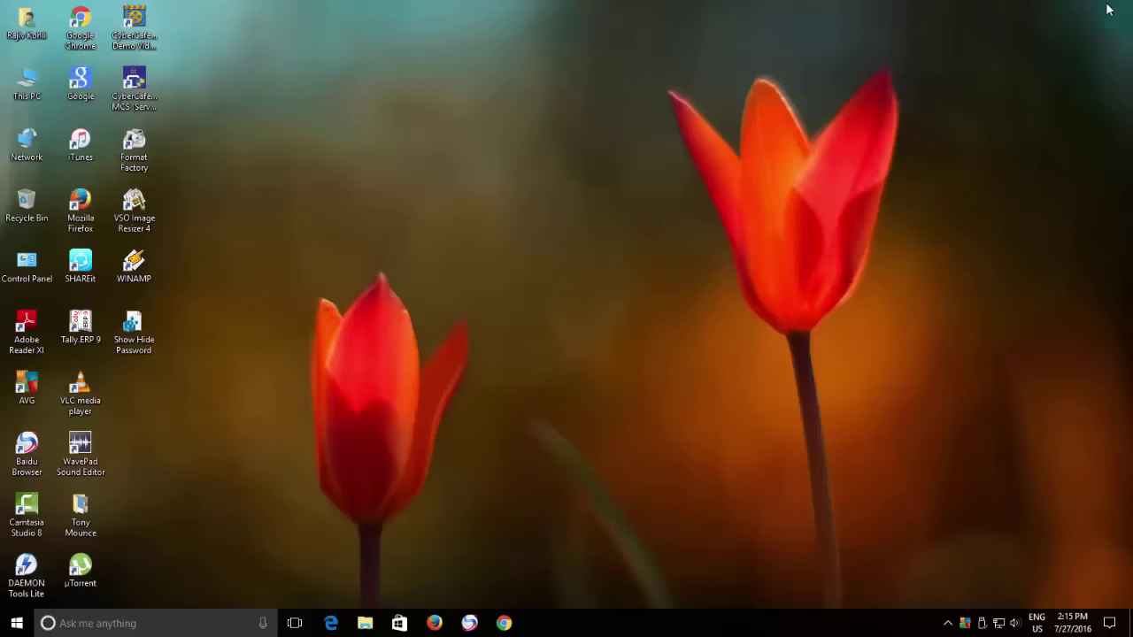
Step: Reopen Wi-Fi 3's Wireless Properties Security tab and tick Show characters to reveal the key
right_click(998, 623)
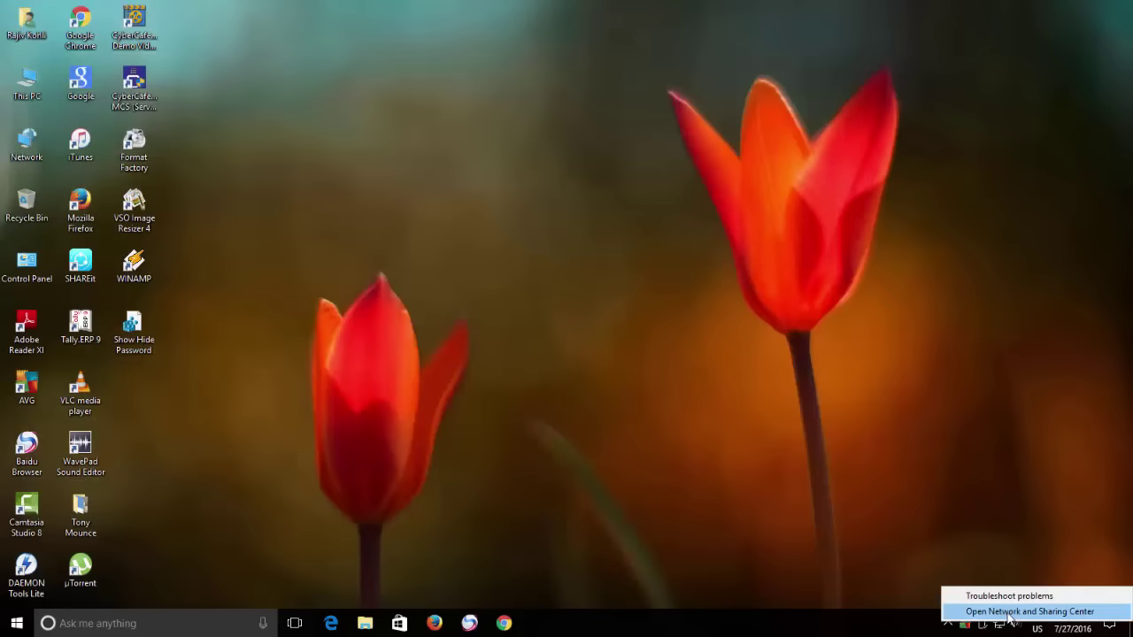
left_click(1012, 610)
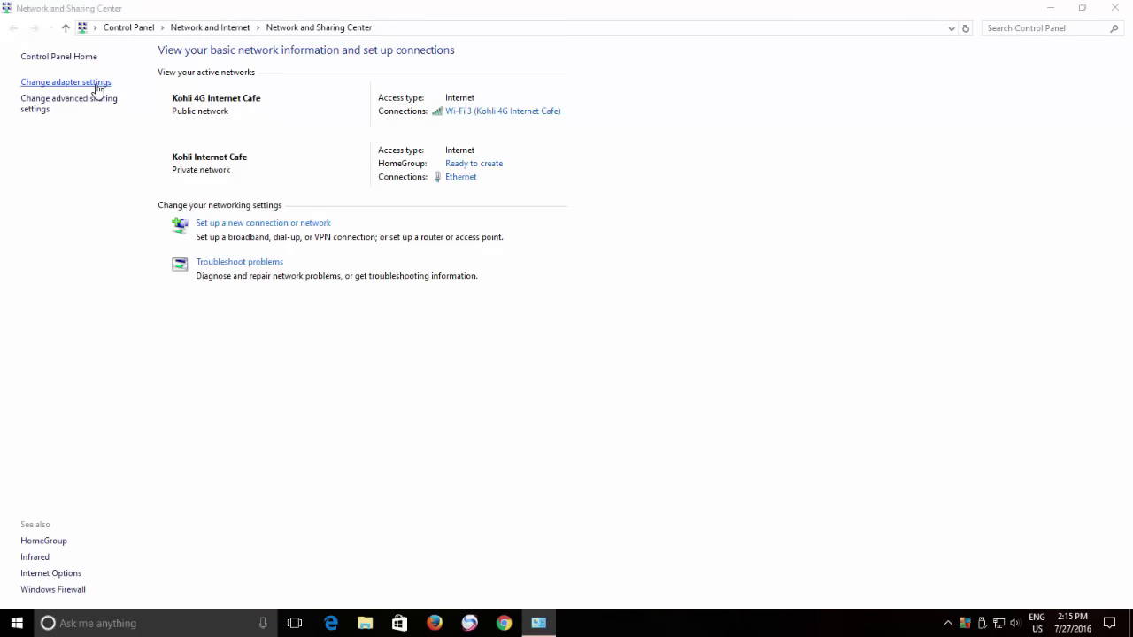
left_click(89, 81)
right_click(239, 100)
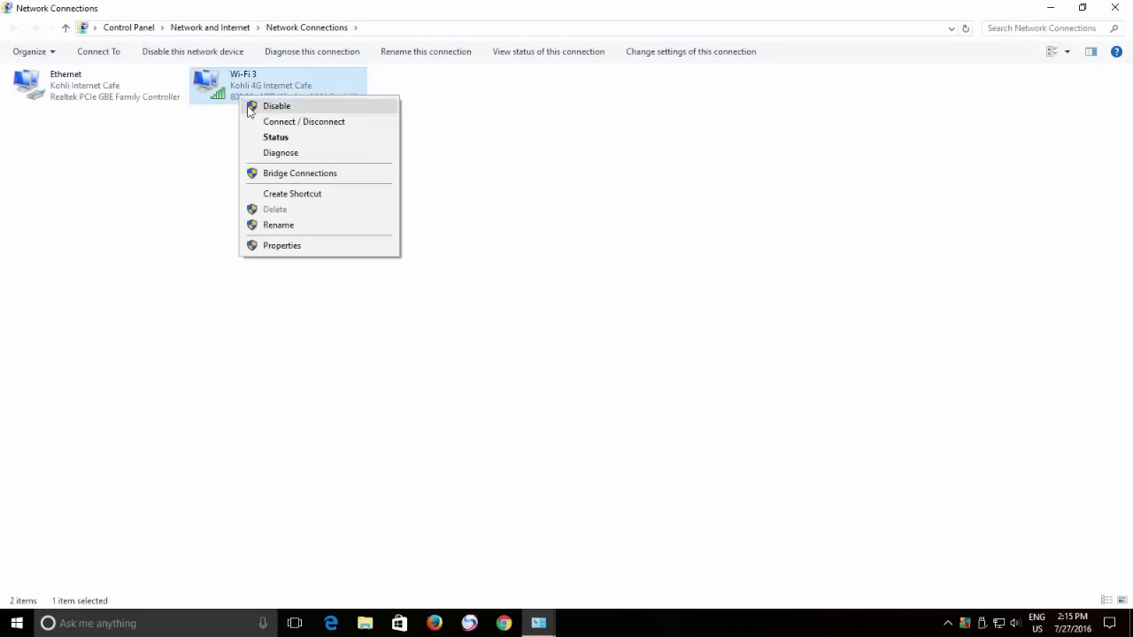
left_click(266, 137)
left_click(573, 329)
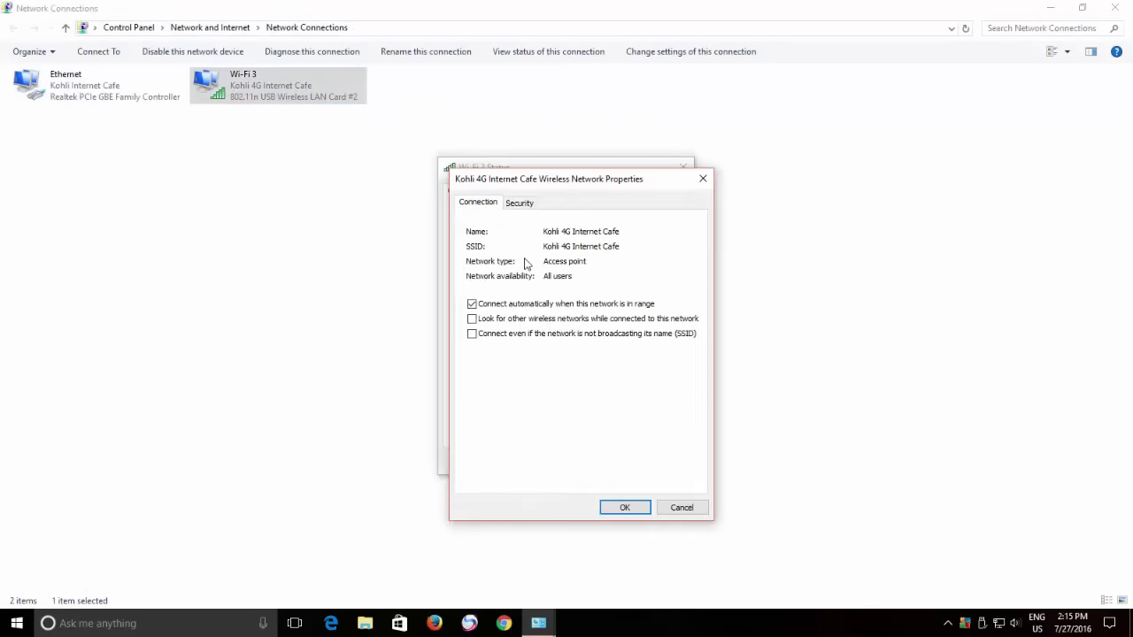
left_click(520, 204)
left_click(548, 300)
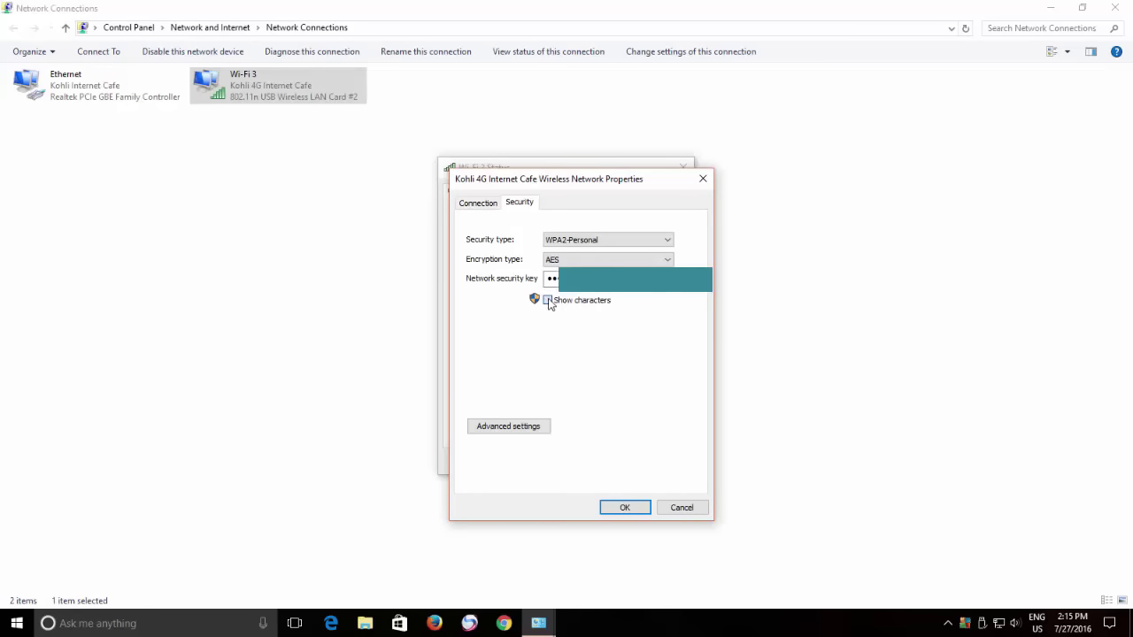